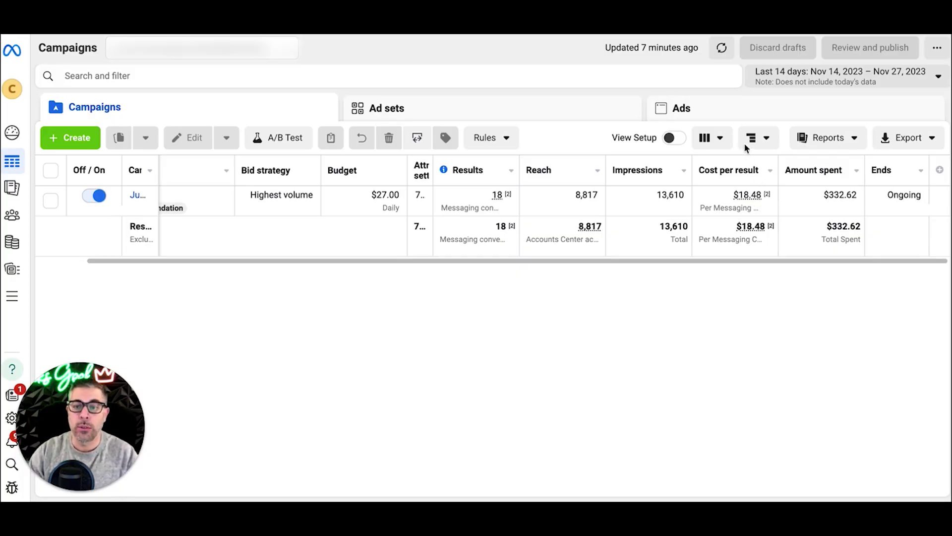
Step: Show the campaign's 11 individual ads and tick the A.02 VIDEO row
click(704, 114)
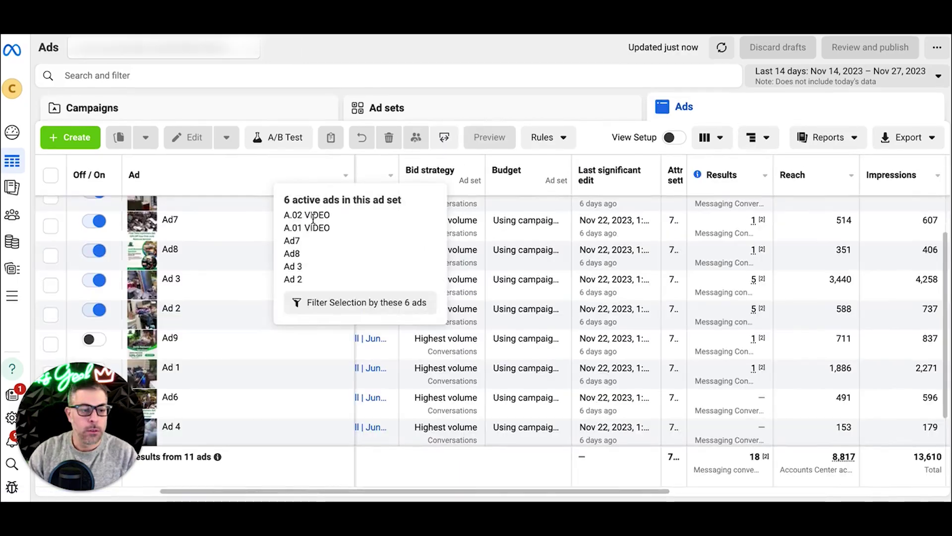
scroll(222, 320, up, 2)
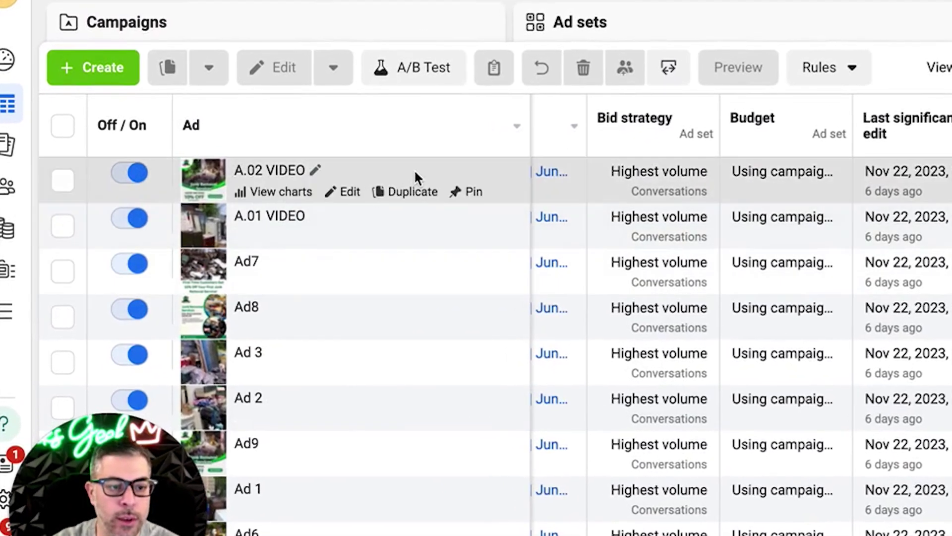
click(410, 174)
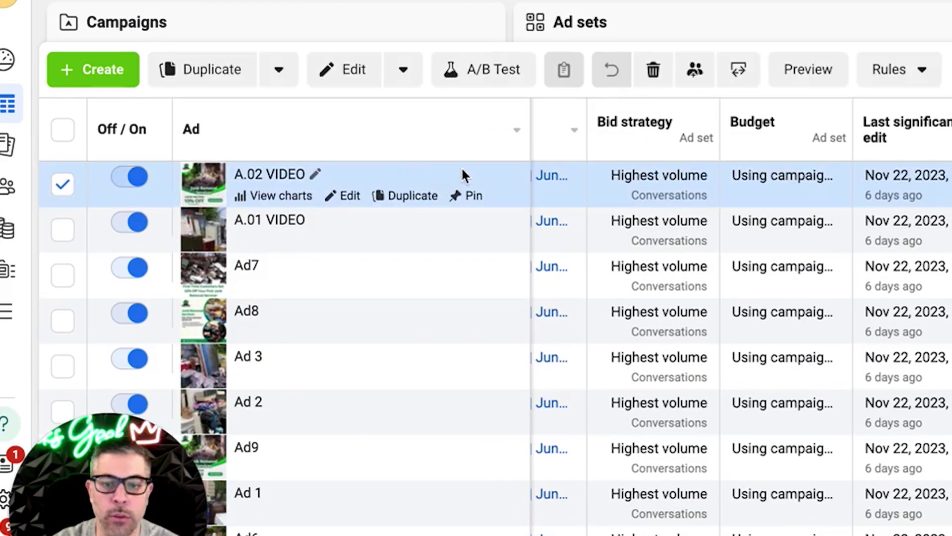
Step: Edit A.02 VIDEO and scroll through its creative, primary text, message template and tracking
click(349, 197)
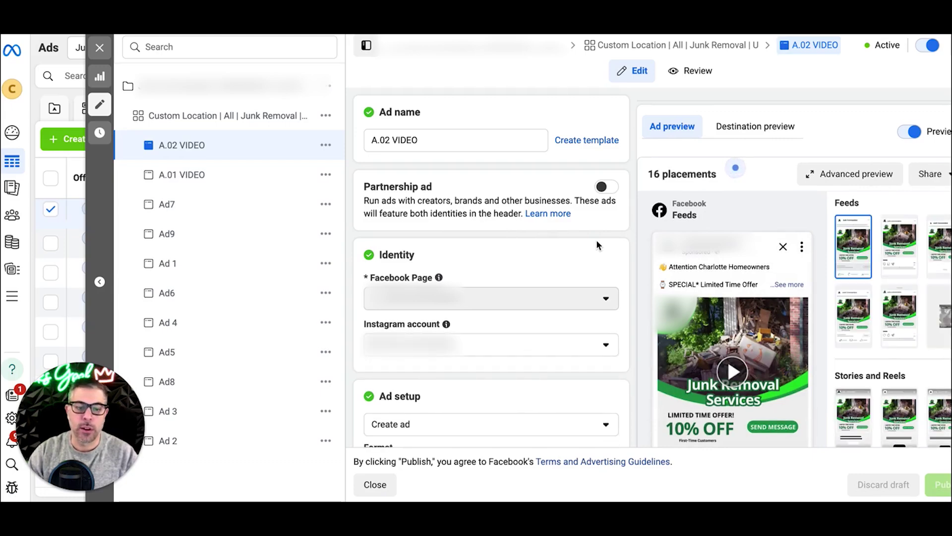
scroll(596, 240, down, 1)
scroll(596, 240, down, 15)
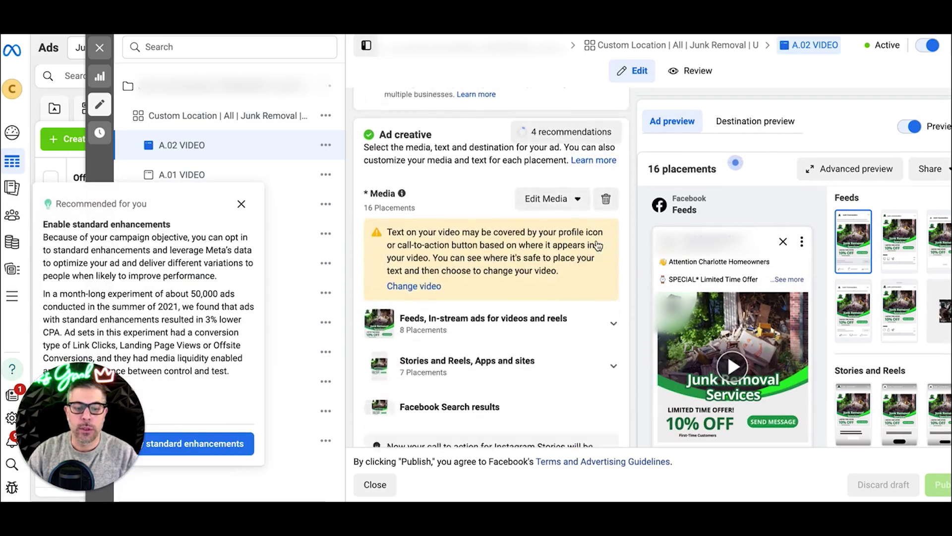
scroll(596, 239, down, 14)
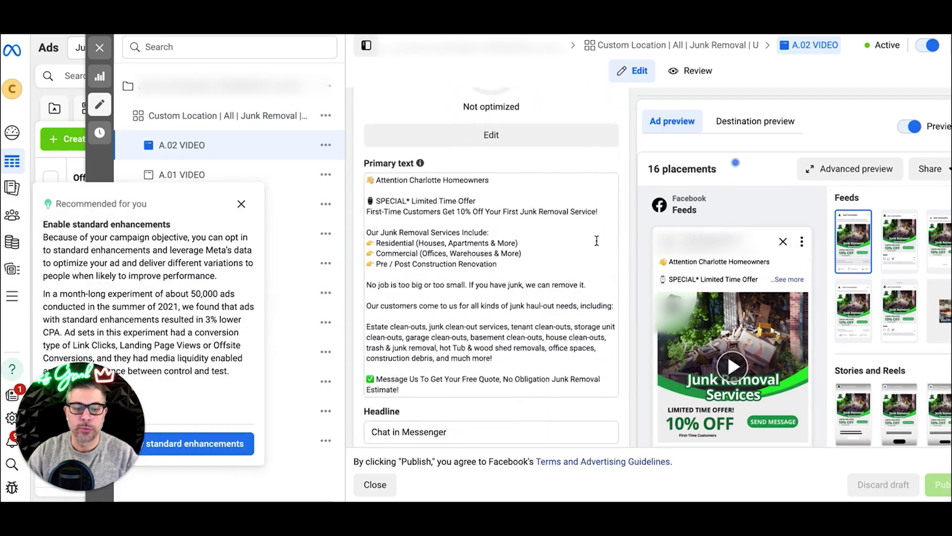
scroll(597, 241, down, 7)
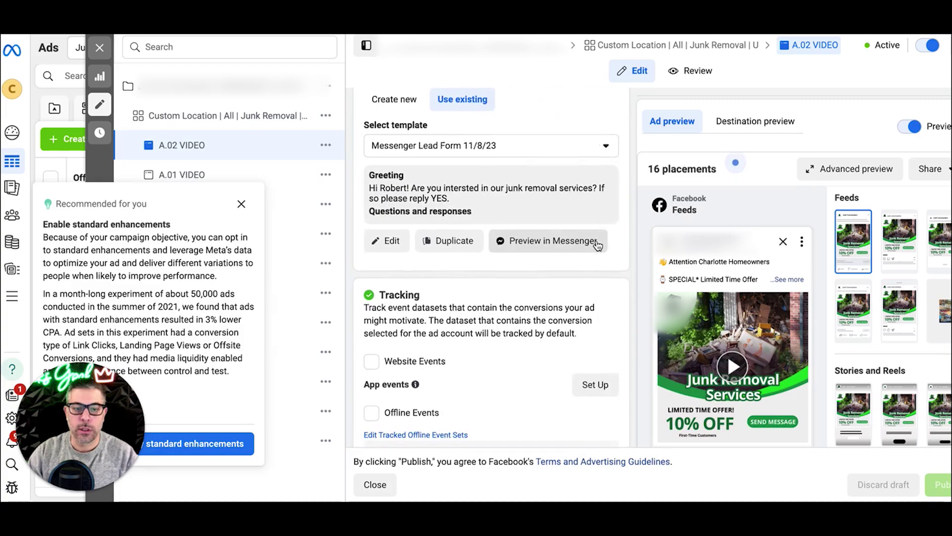
scroll(597, 245, down, 3)
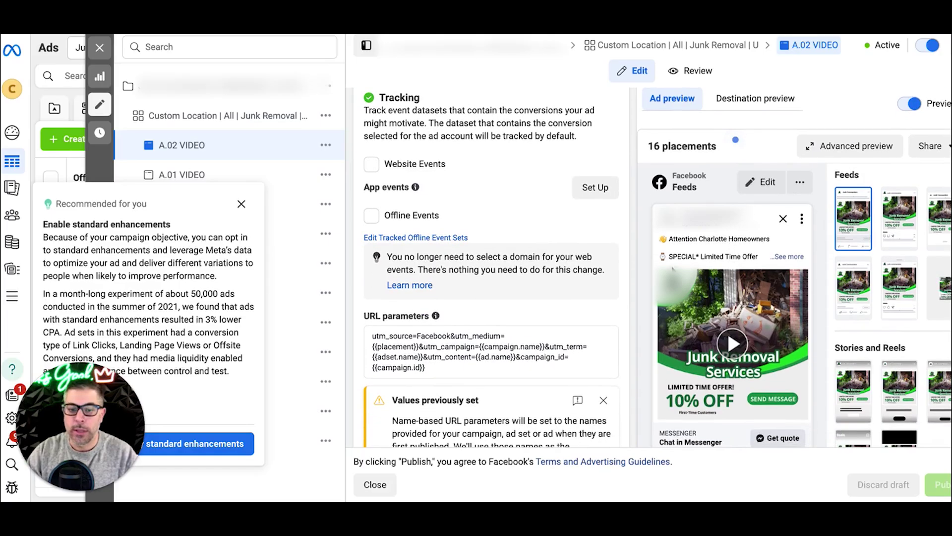
scroll(650, 427, down, 2)
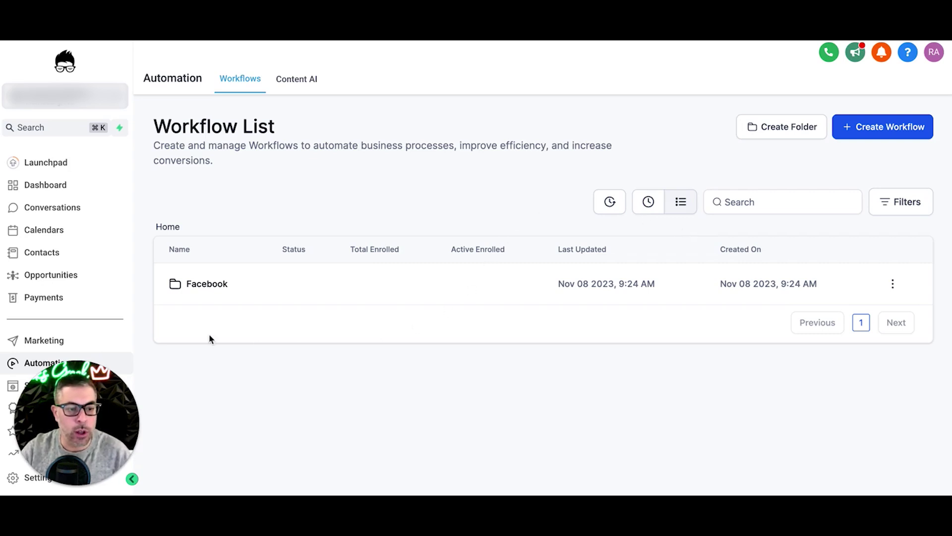
Step: Open the Facebook folder, then its Auto Missed Call Text-Back workflow
click(179, 285)
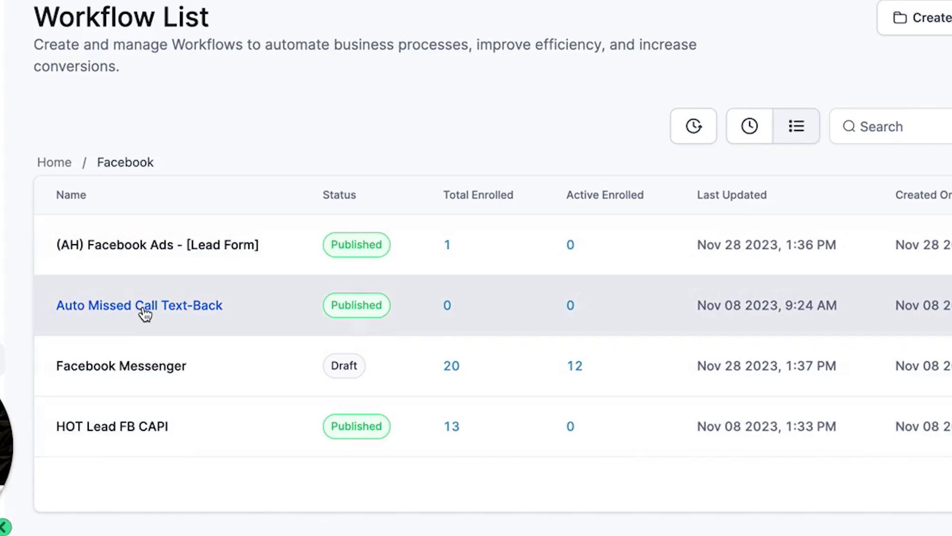
click(143, 310)
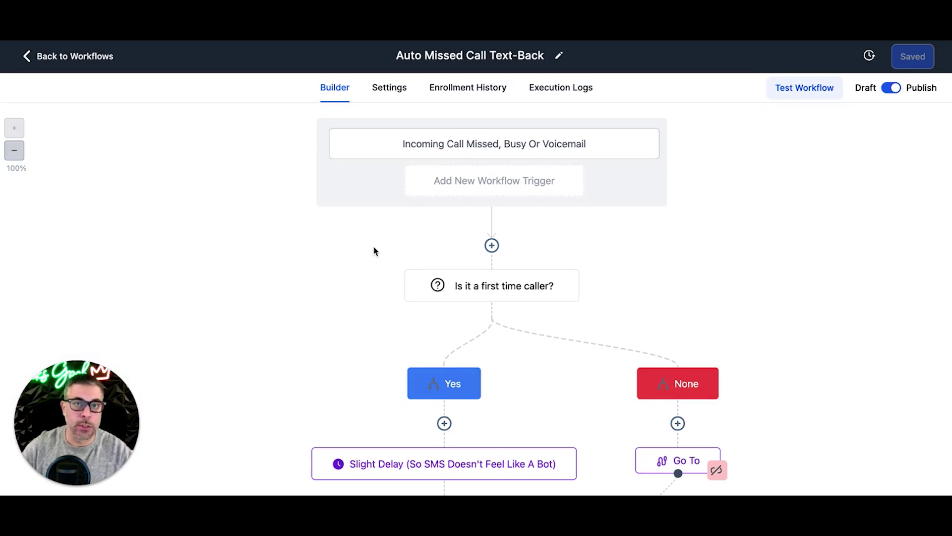
Step: Scroll the Auto Missed Call Text-Back canvas to find the SMS - Internal Notification node
scroll(302, 306, down, 4)
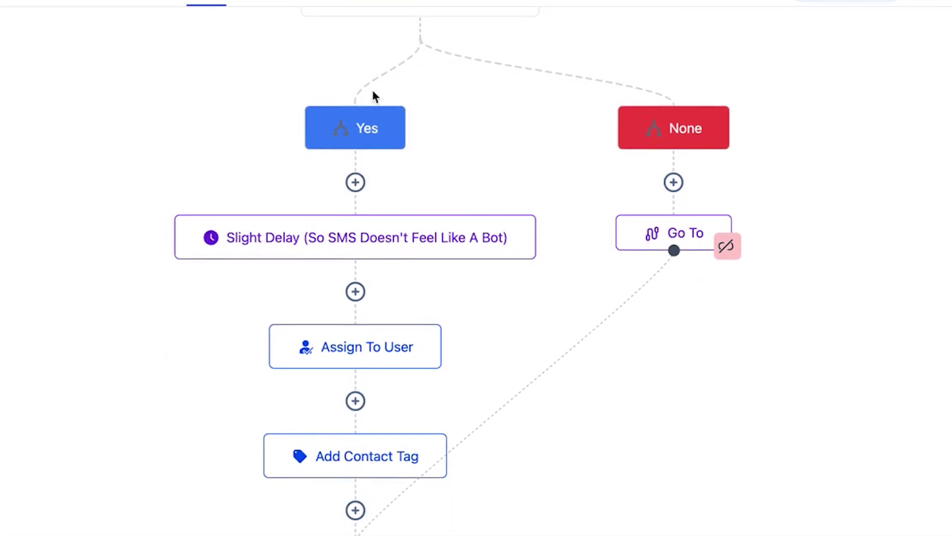
scroll(228, 104, up, 2)
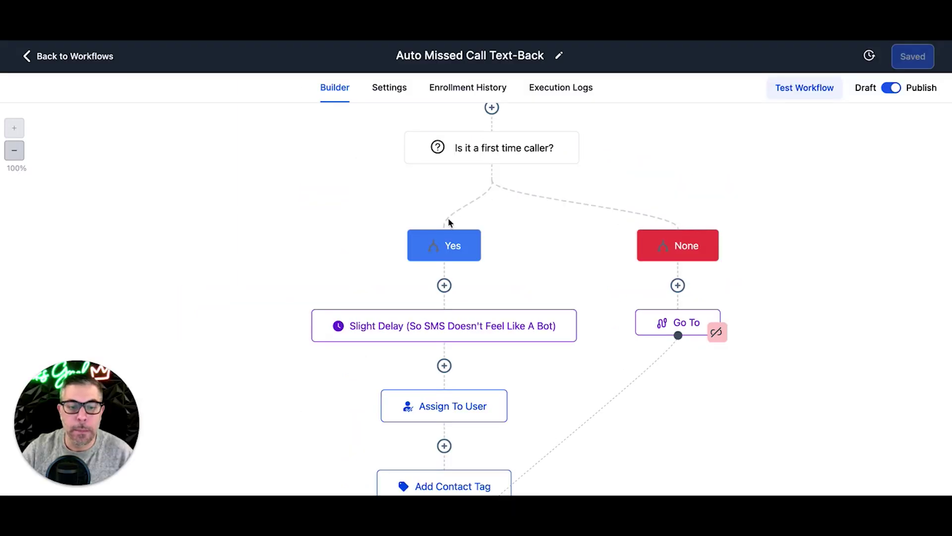
scroll(357, 178, down, 3)
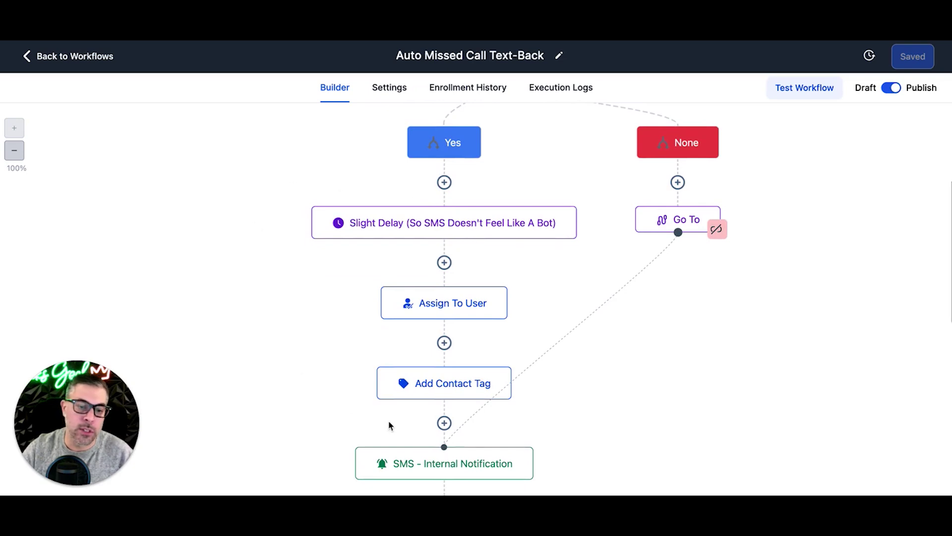
scroll(442, 236, down, 2)
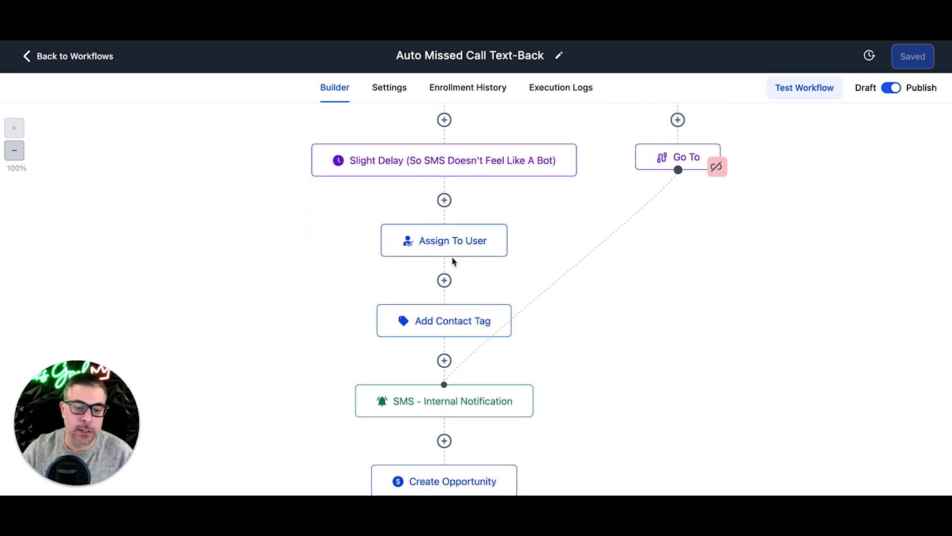
scroll(452, 261, up, 2)
scroll(659, 170, up, 1)
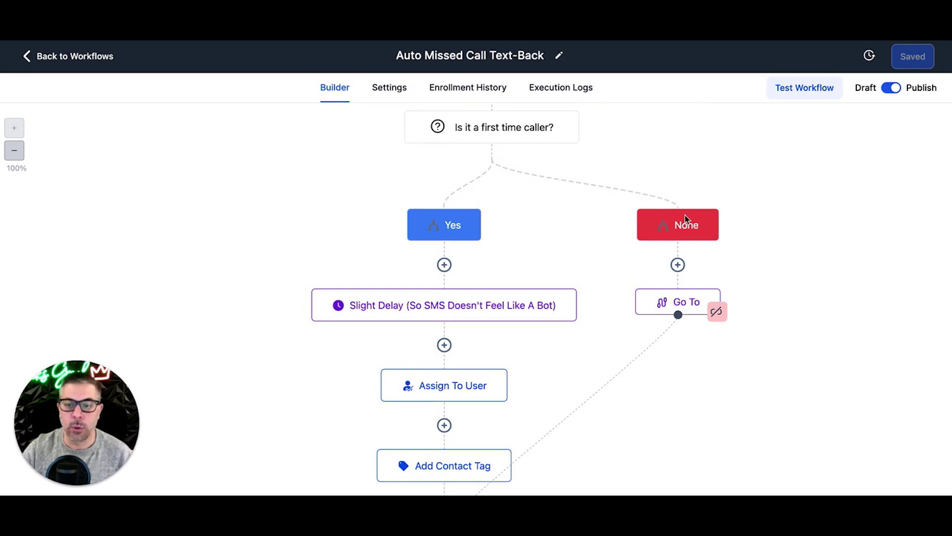
scroll(667, 315, down, 2)
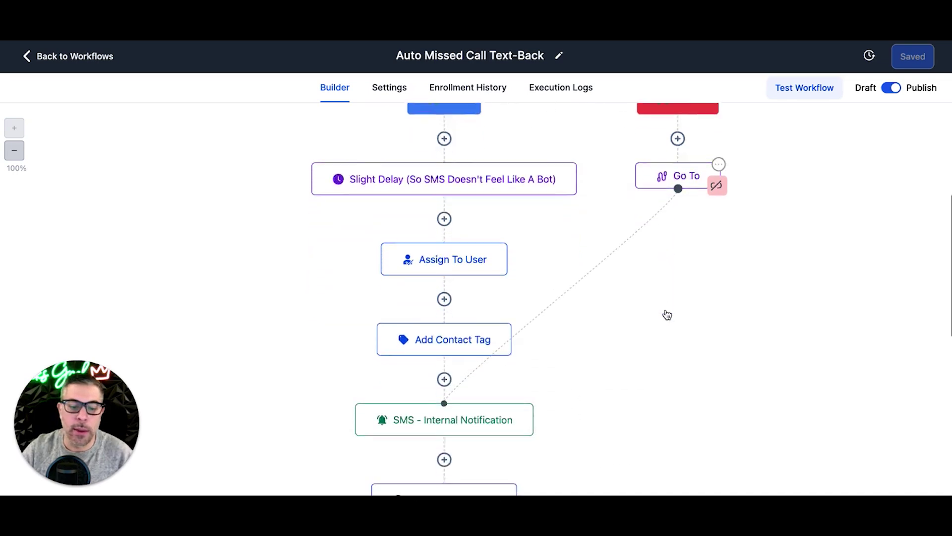
scroll(667, 315, down, 1)
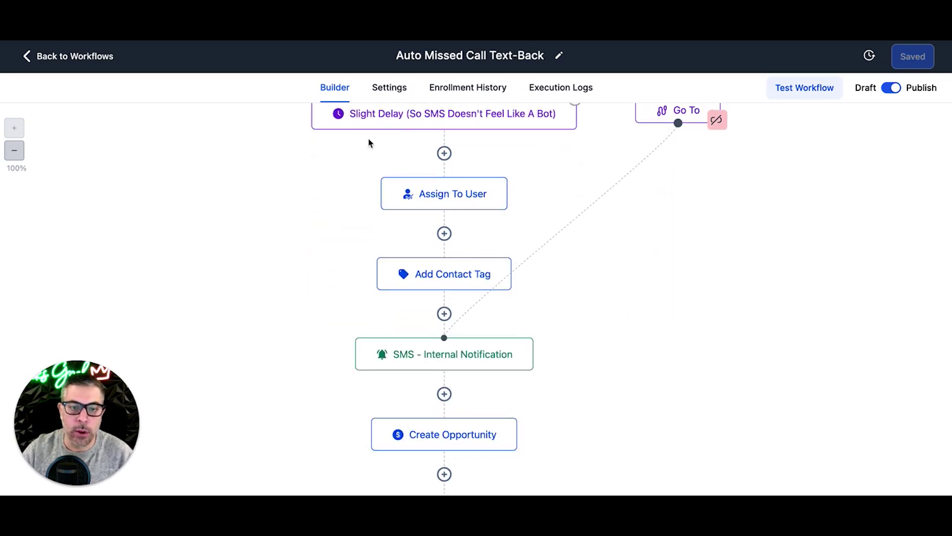
scroll(430, 233, up, 2)
scroll(430, 233, down, 3)
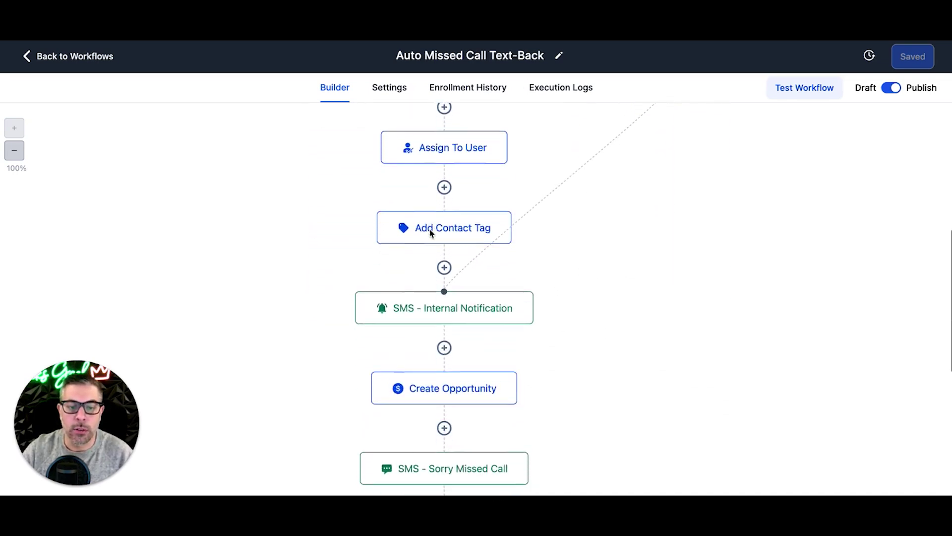
scroll(430, 233, down, 1)
Step: Read the SMS - Internal Notification and SMS - Sorry Missed Call messages
click(445, 258)
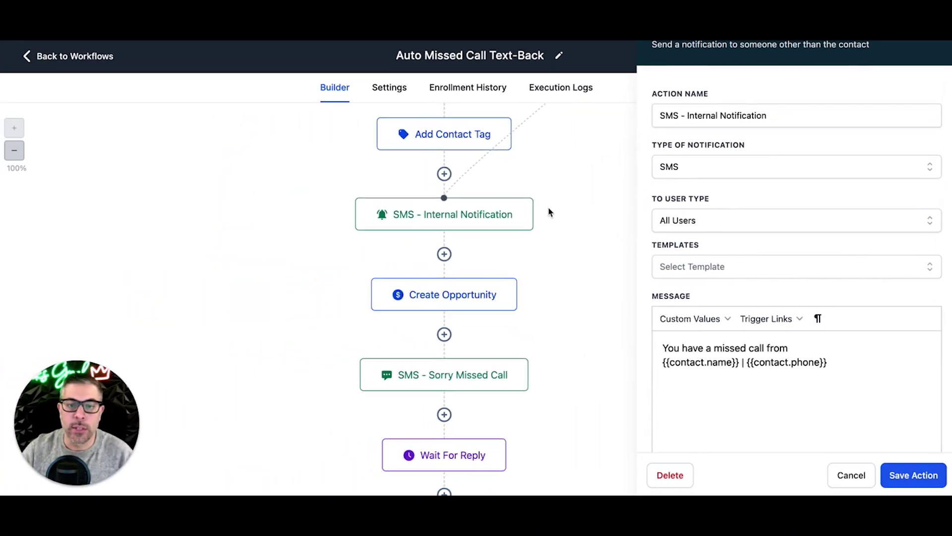
scroll(550, 211, up, 5)
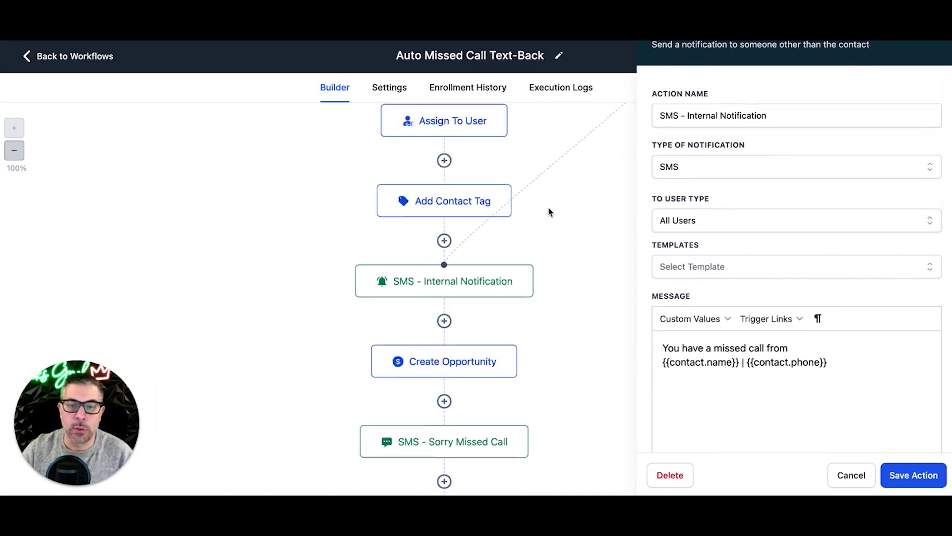
scroll(587, 250, down, 3)
scroll(587, 252, down, 3)
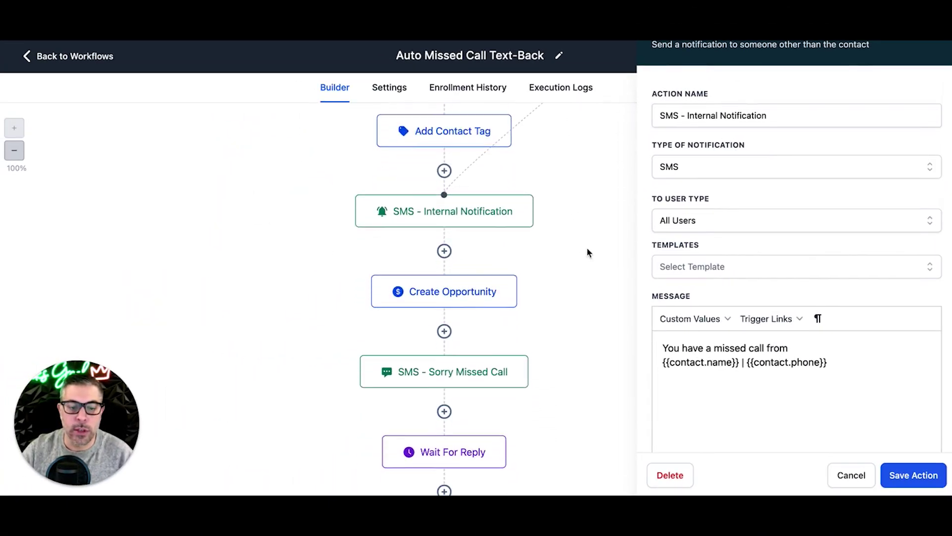
click(451, 309)
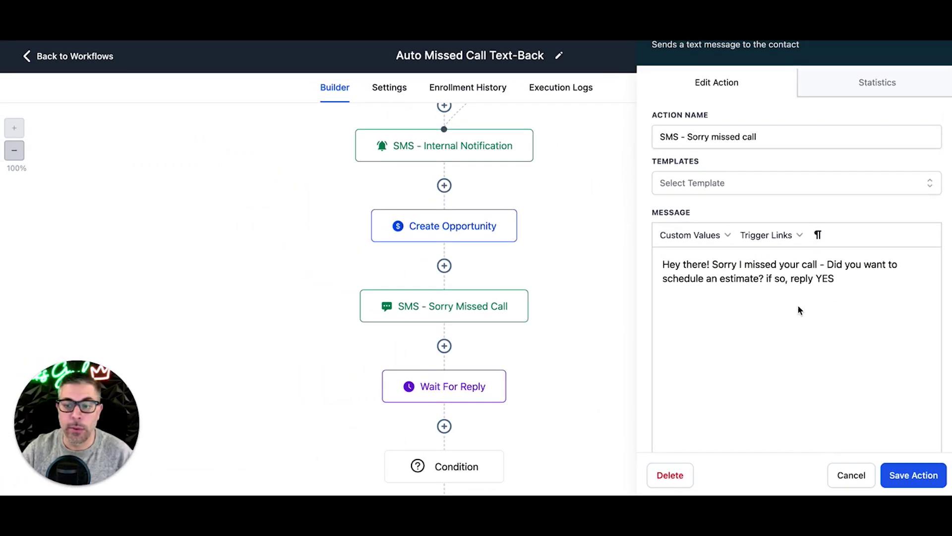
scroll(574, 313, down, 5)
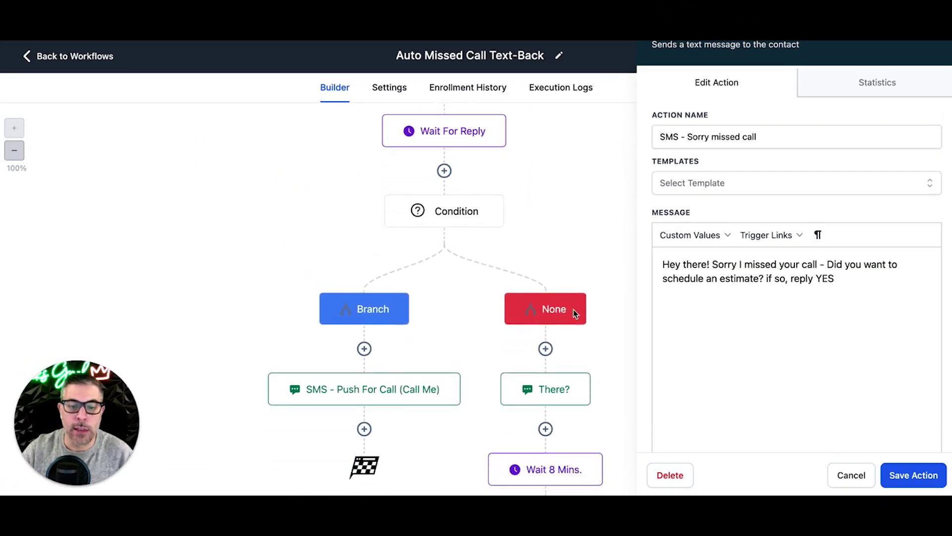
scroll(495, 243, down, 3)
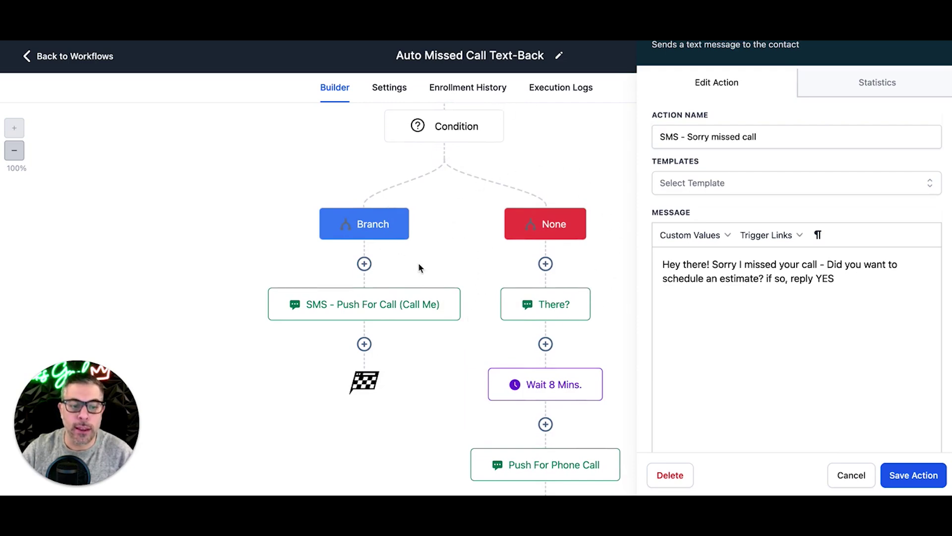
Step: Read the Push For Call, There? and Push For Phone Call messages, then cancel the editor
click(356, 311)
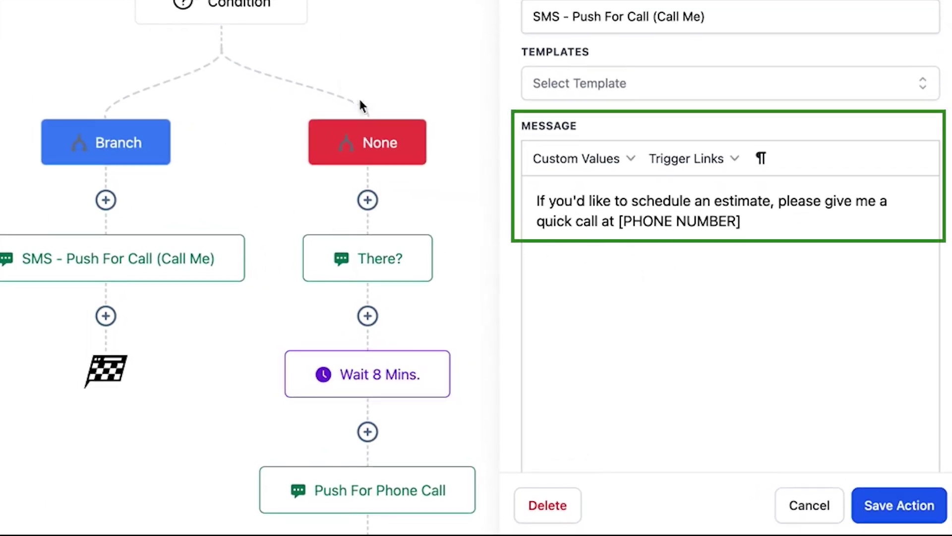
scroll(384, 206, down, 3)
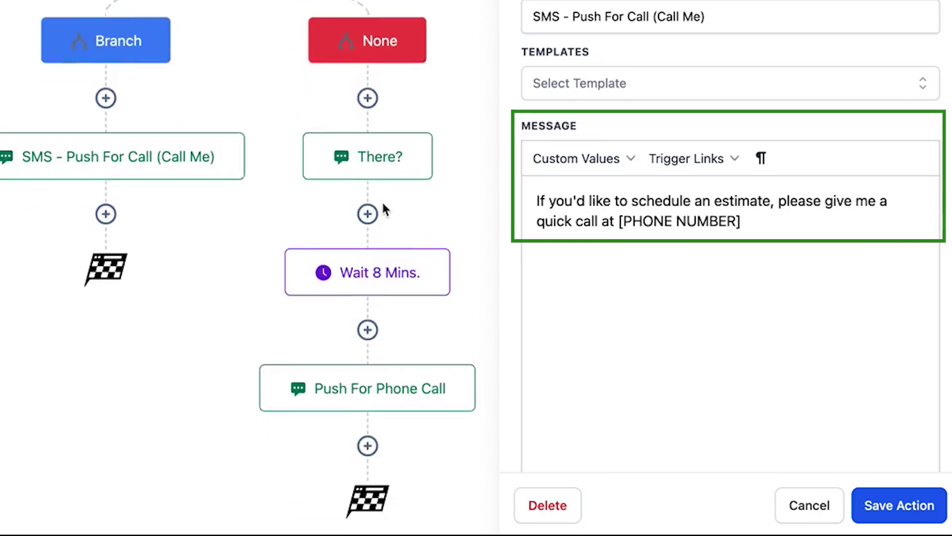
click(390, 140)
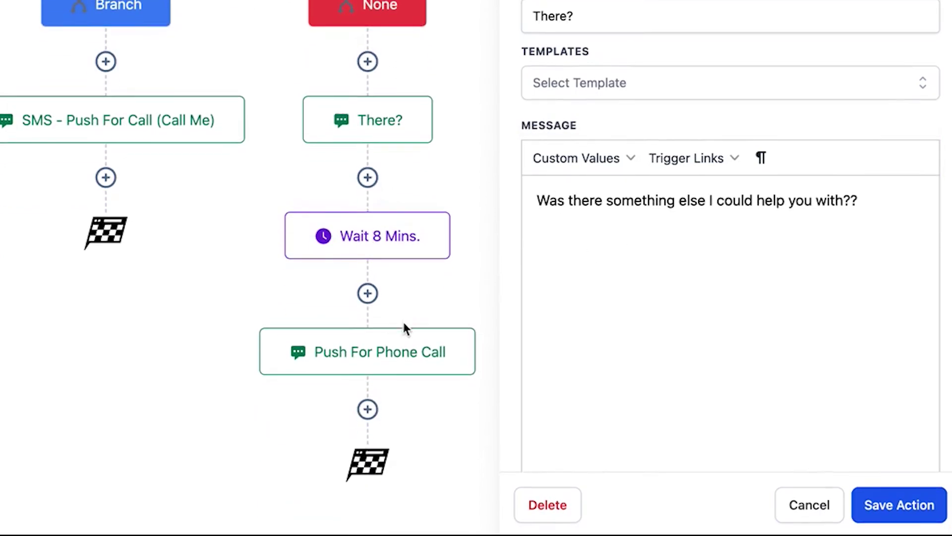
click(385, 364)
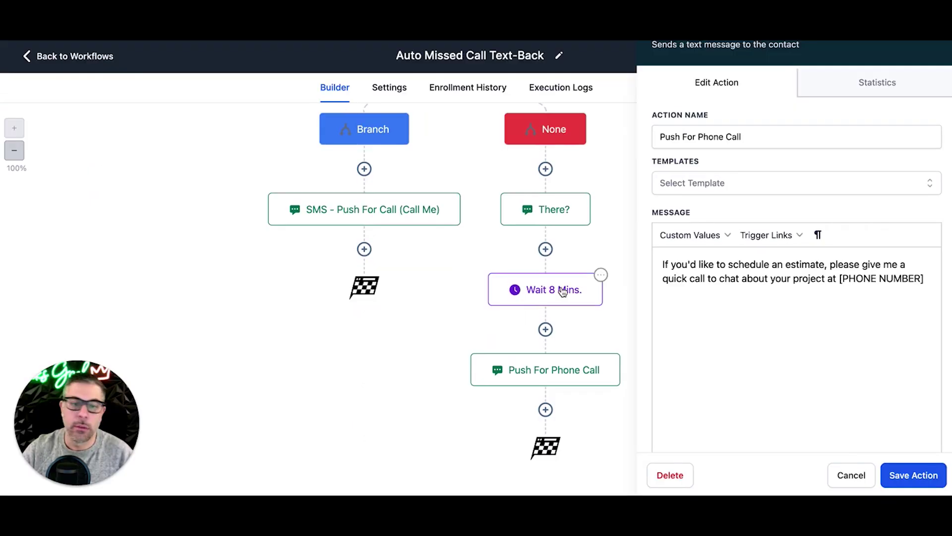
scroll(563, 292, up, 4)
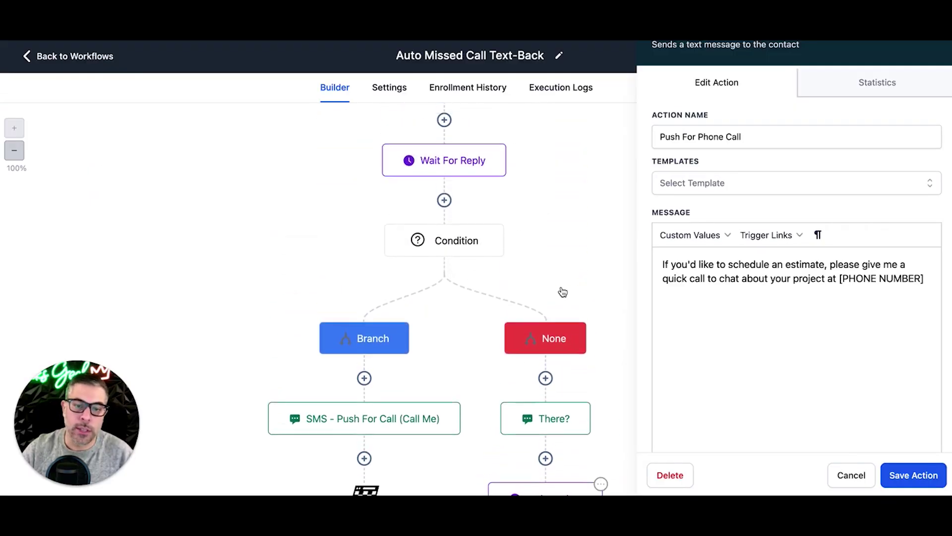
click(859, 477)
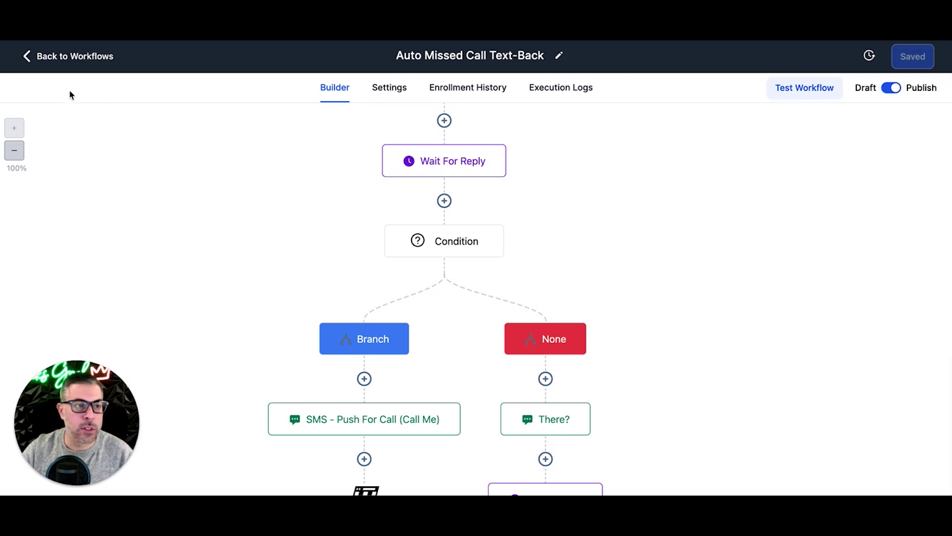
Step: Open the (AH) Facebook Ads - [Lead Form] workflow and read its 1st SMS - Confirmation
click(61, 66)
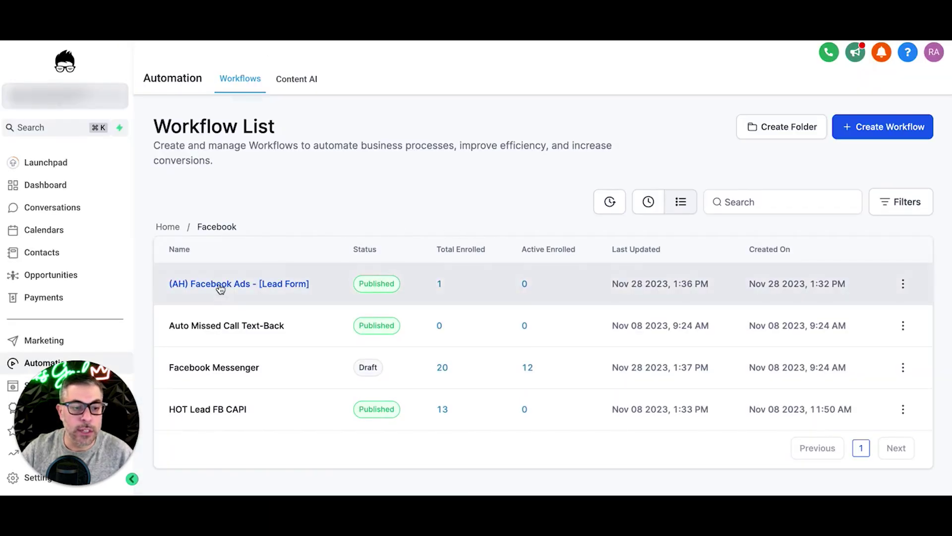
click(220, 284)
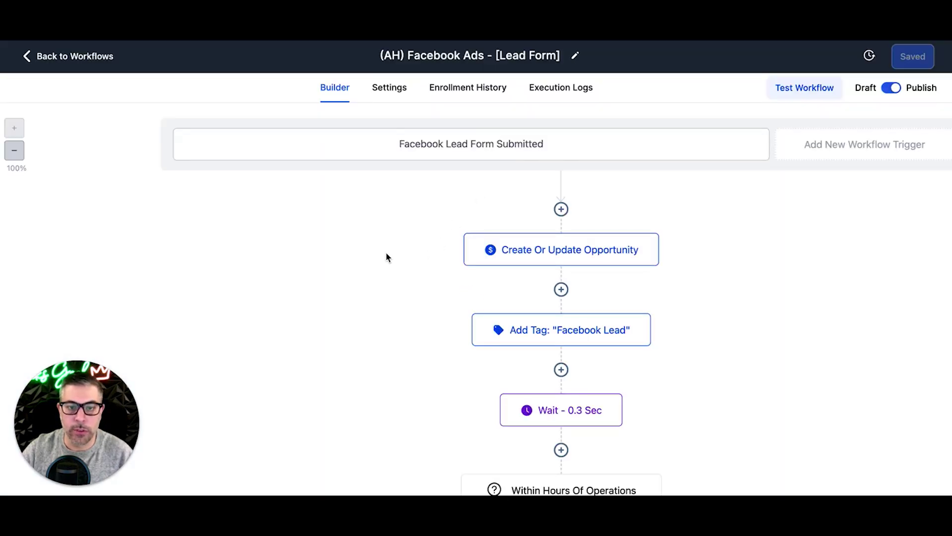
scroll(436, 232, down, 1)
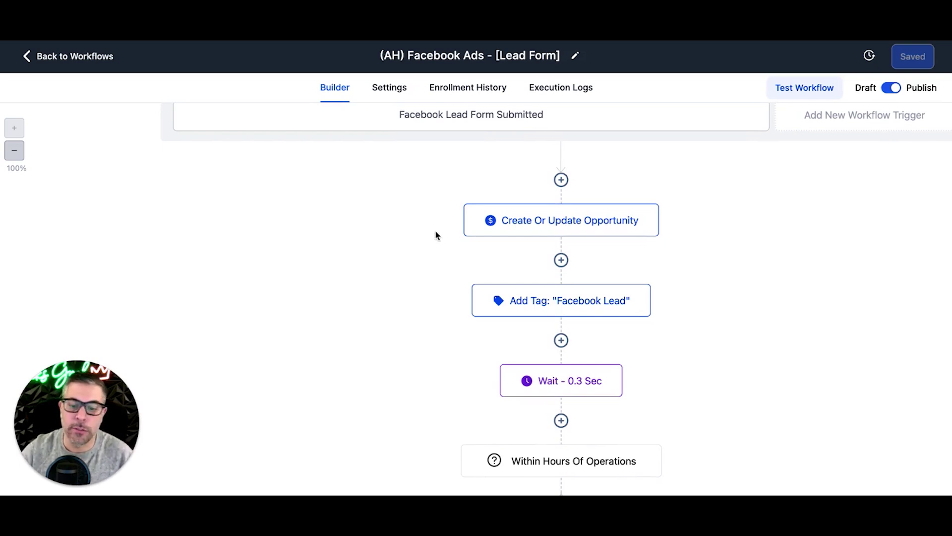
scroll(435, 234, down, 8)
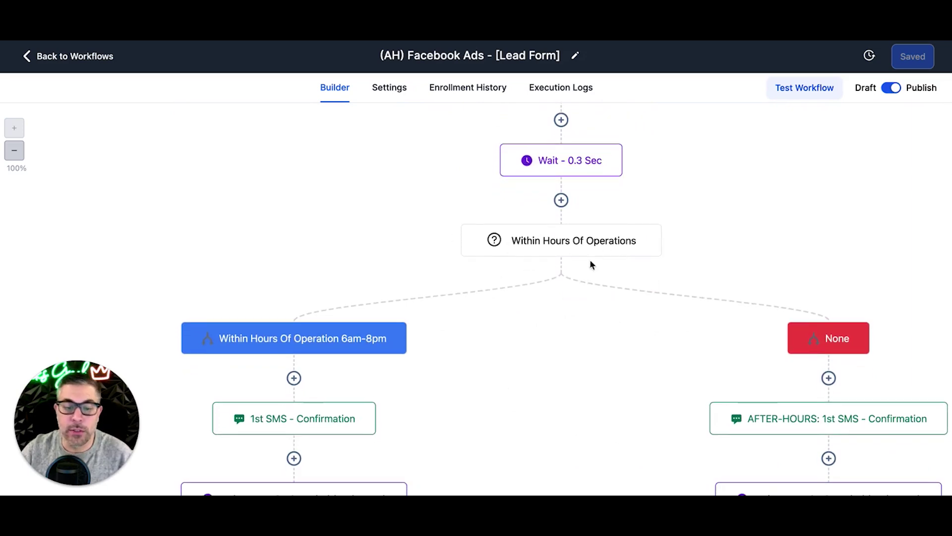
scroll(380, 233, down, 4)
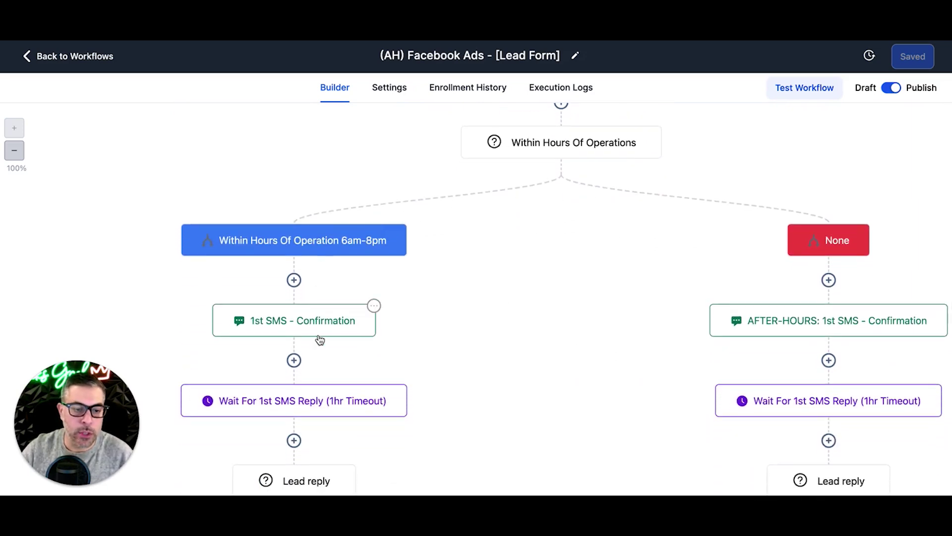
click(304, 331)
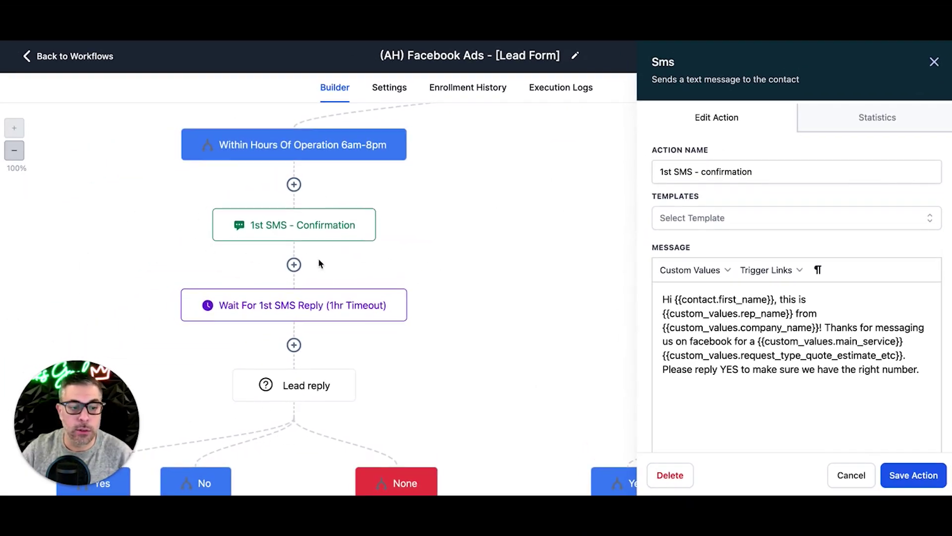
Step: Review the Send TEXT Notification alert and the SMS sent after a Yes reply
scroll(318, 258, down, 5)
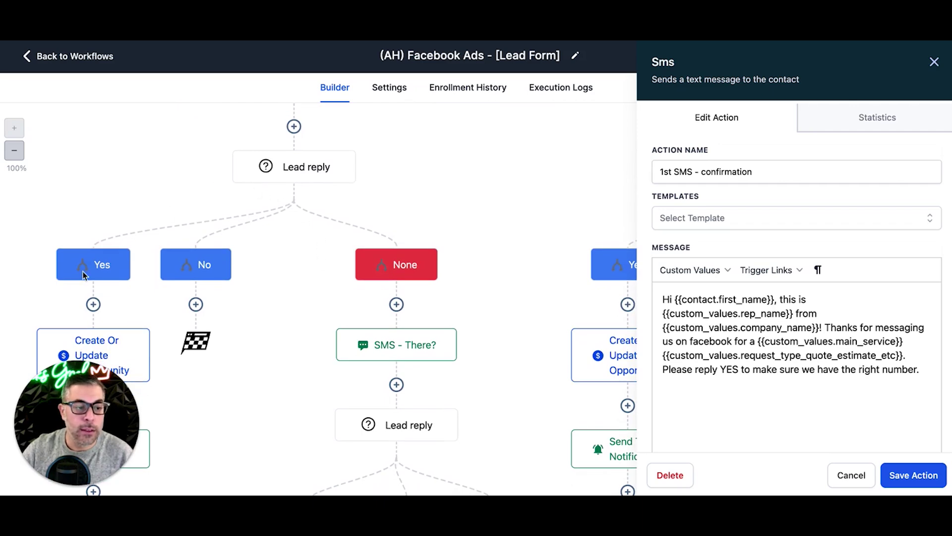
scroll(90, 278, down, 3)
click(101, 322)
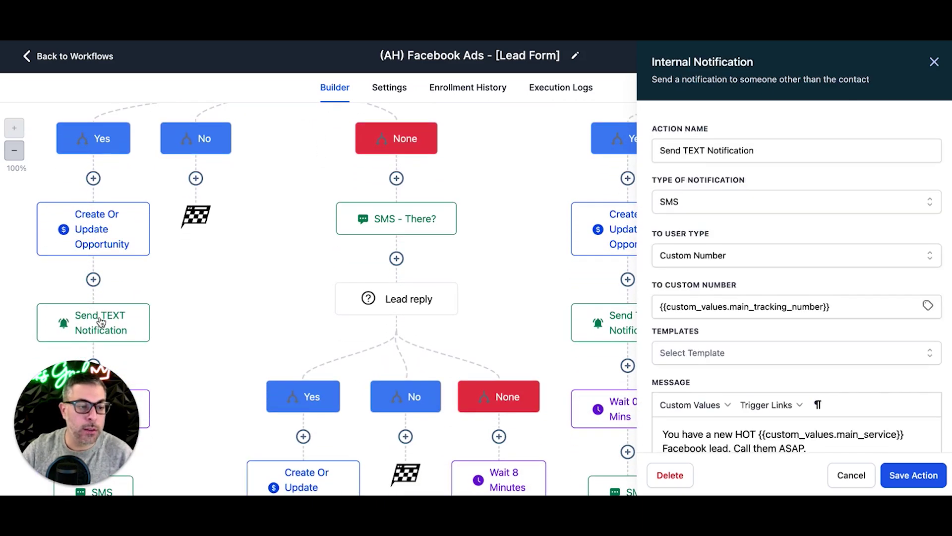
scroll(797, 342, down, 5)
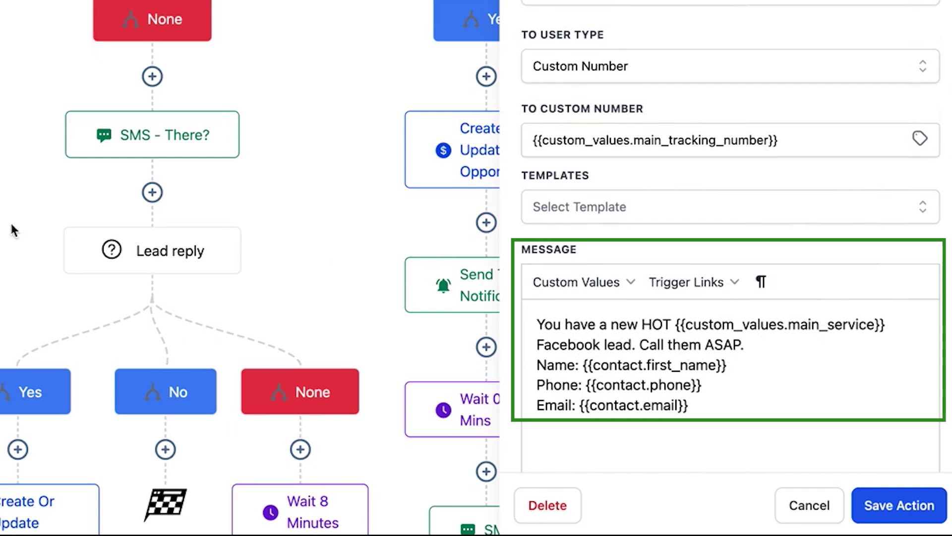
scroll(5, 238, down, 3)
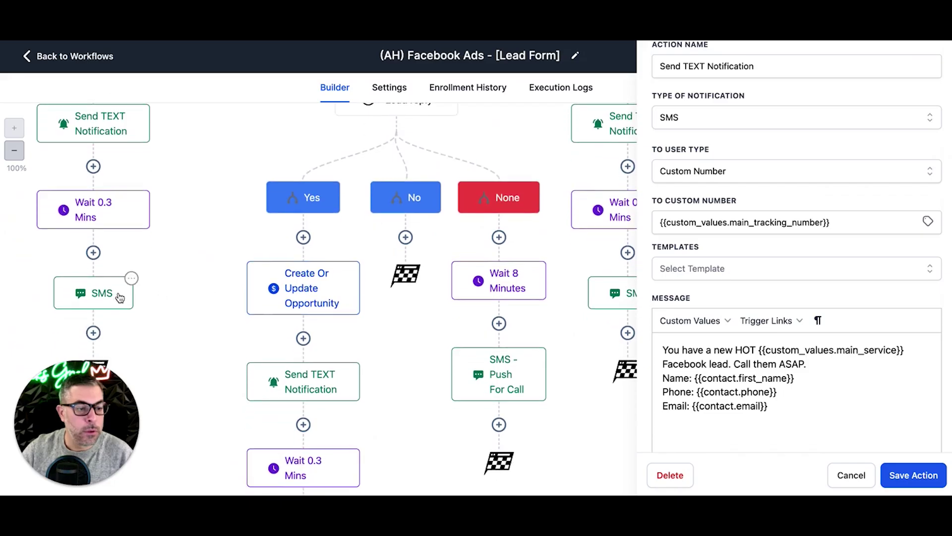
click(108, 297)
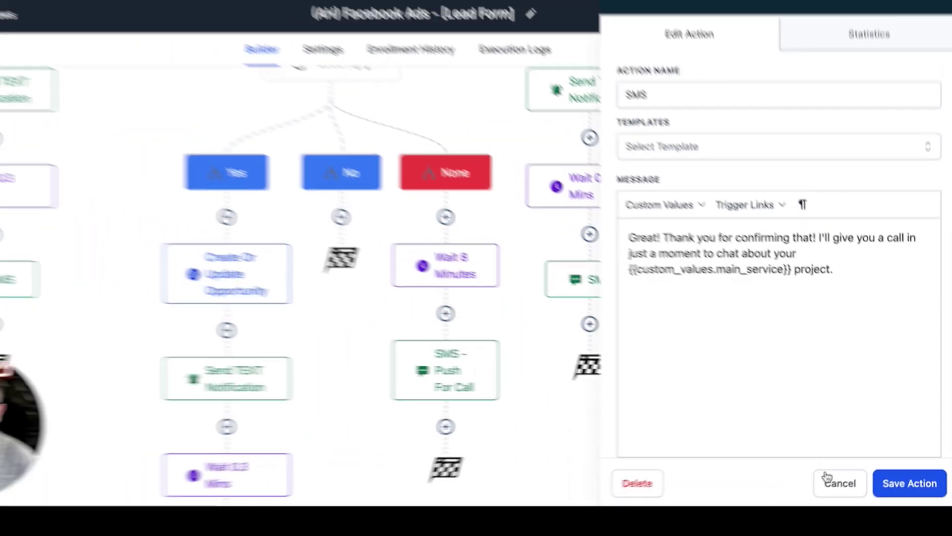
click(838, 482)
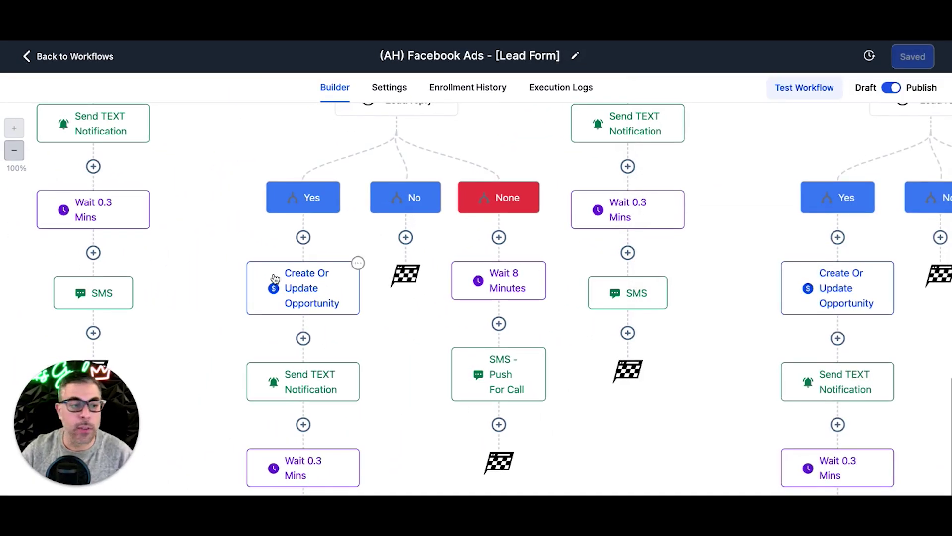
scroll(204, 269, up, 3)
scroll(204, 269, up, 5)
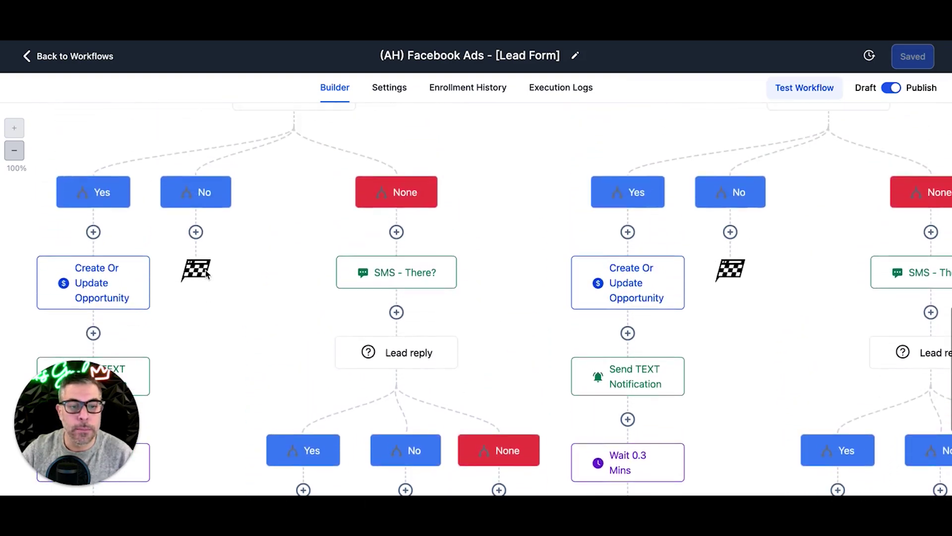
scroll(228, 230, up, 5)
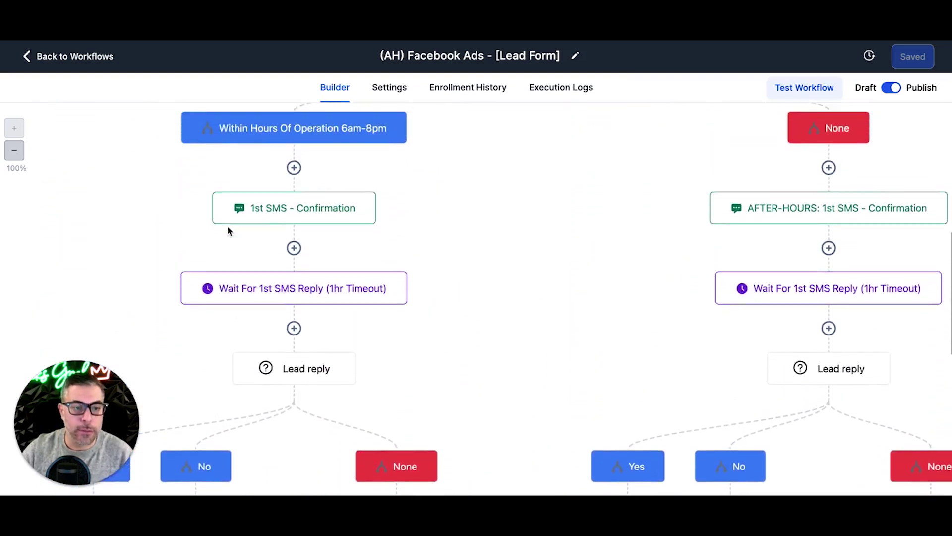
scroll(228, 230, down, 2)
scroll(227, 227, down, 3)
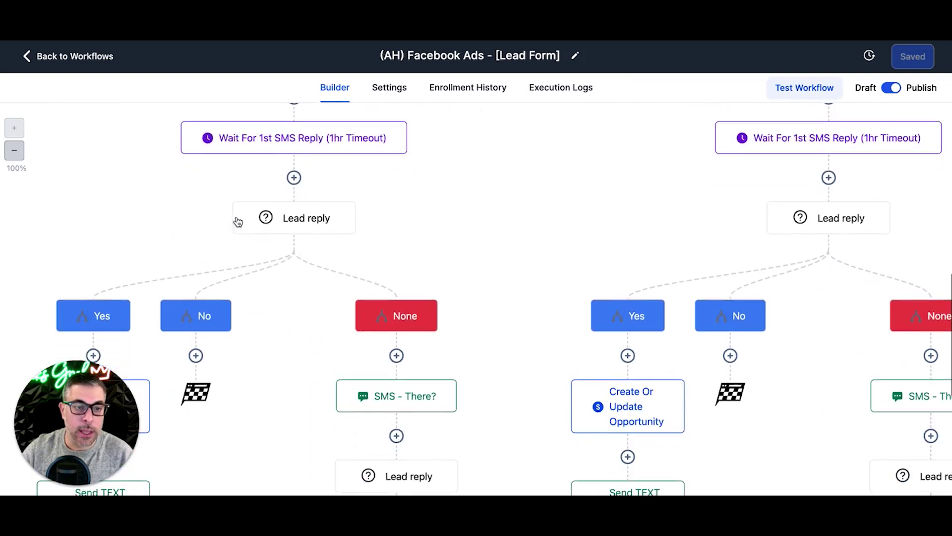
scroll(280, 204, down, 1)
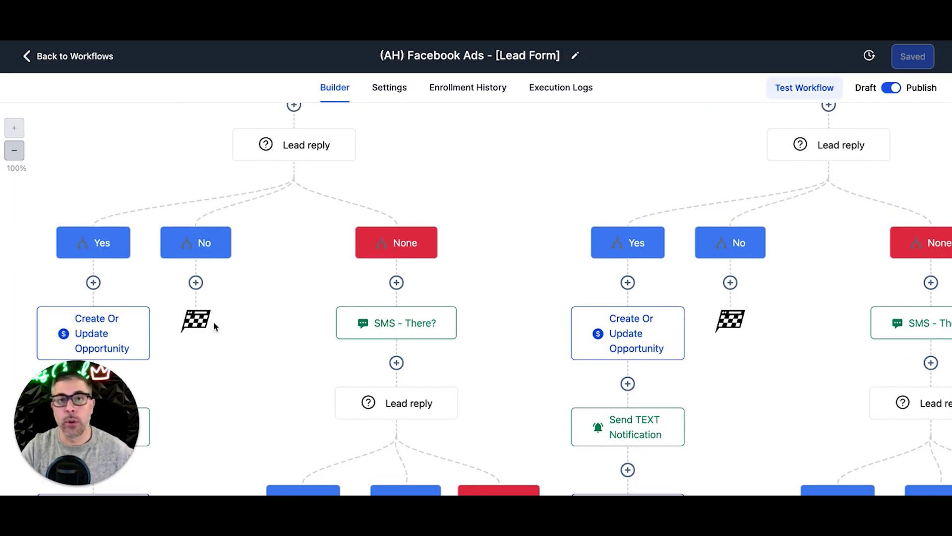
scroll(444, 258, down, 2)
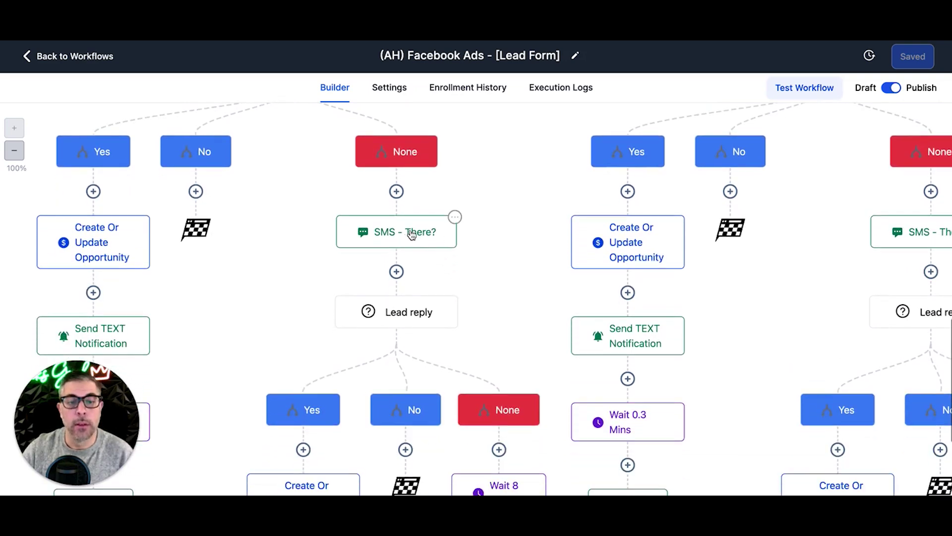
click(408, 233)
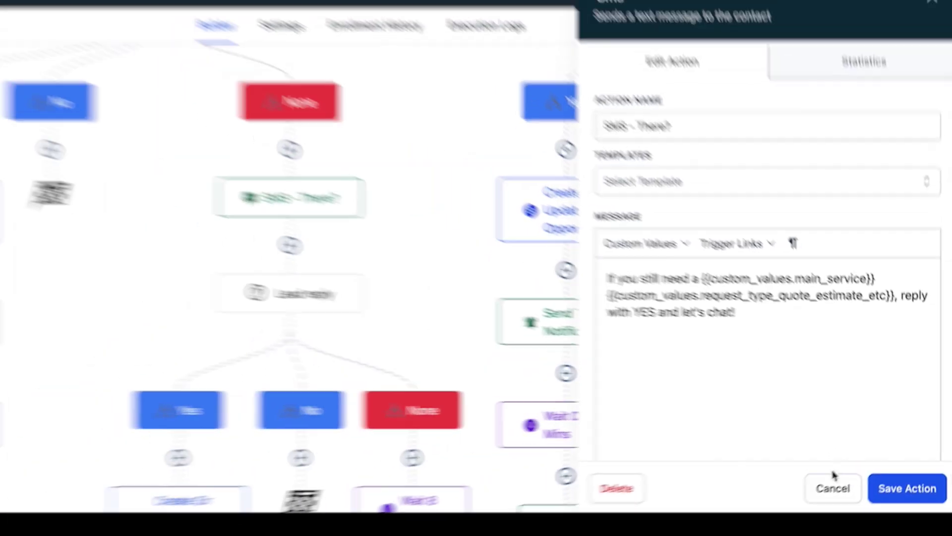
click(809, 505)
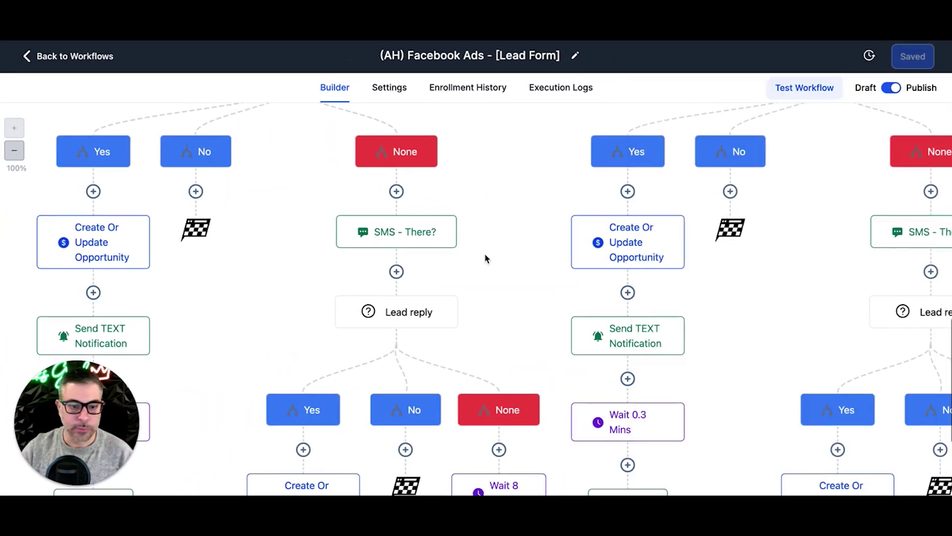
scroll(485, 260, down, 2)
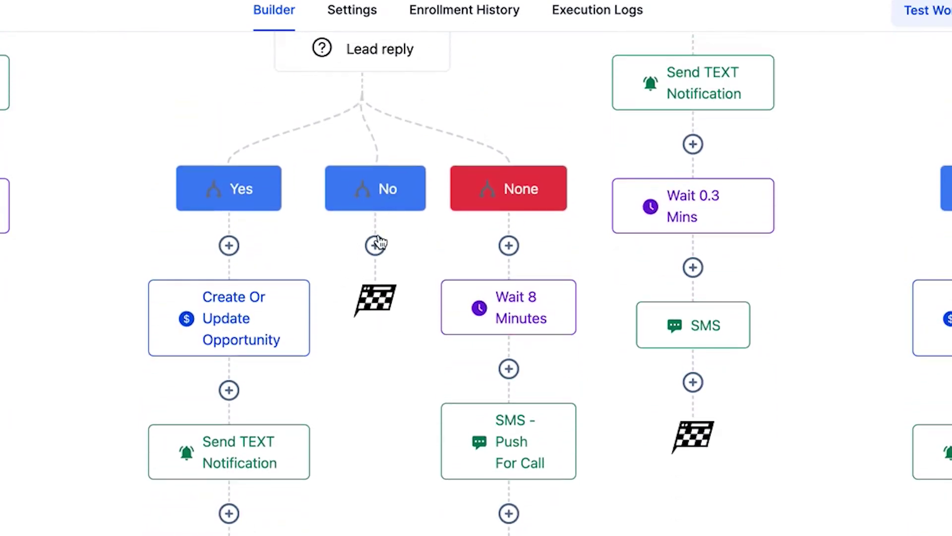
scroll(378, 241, up, 1)
scroll(526, 254, down, 4)
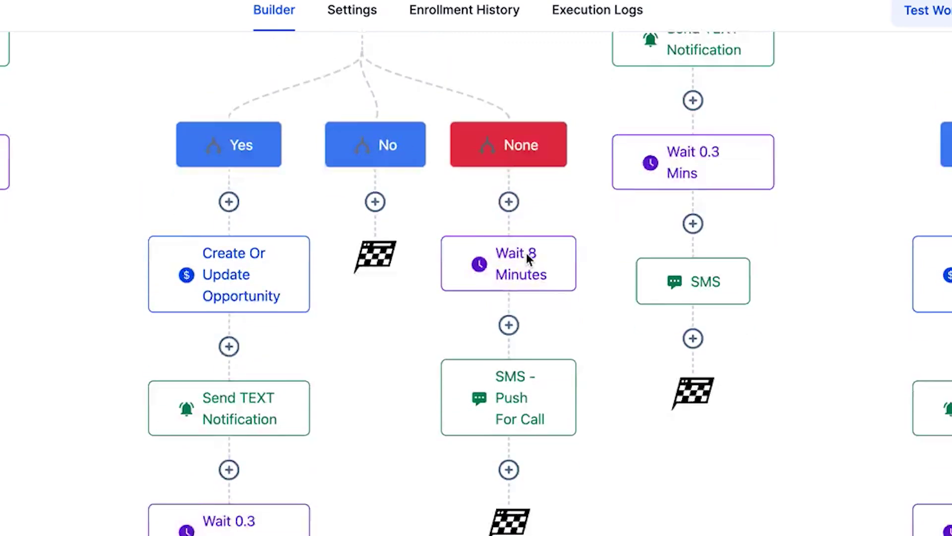
click(519, 289)
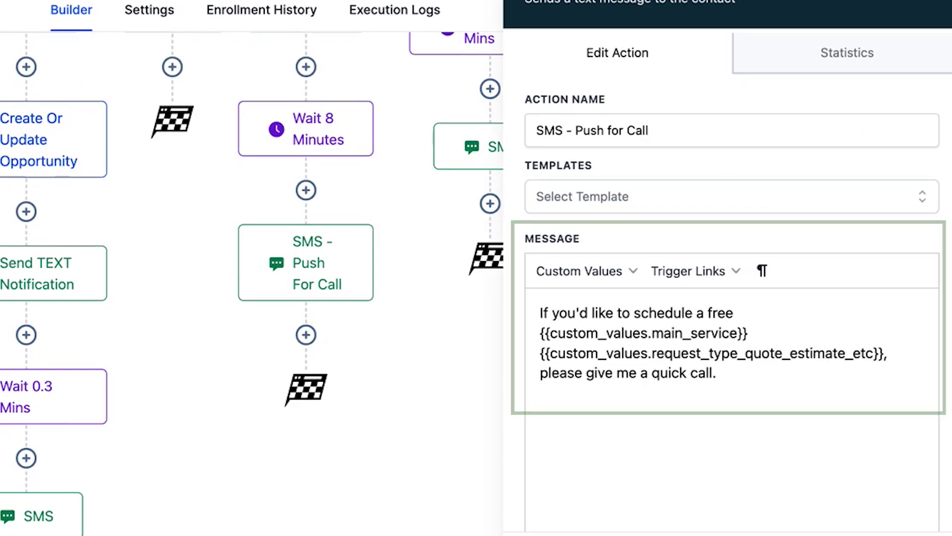
scroll(530, 315, up, 5)
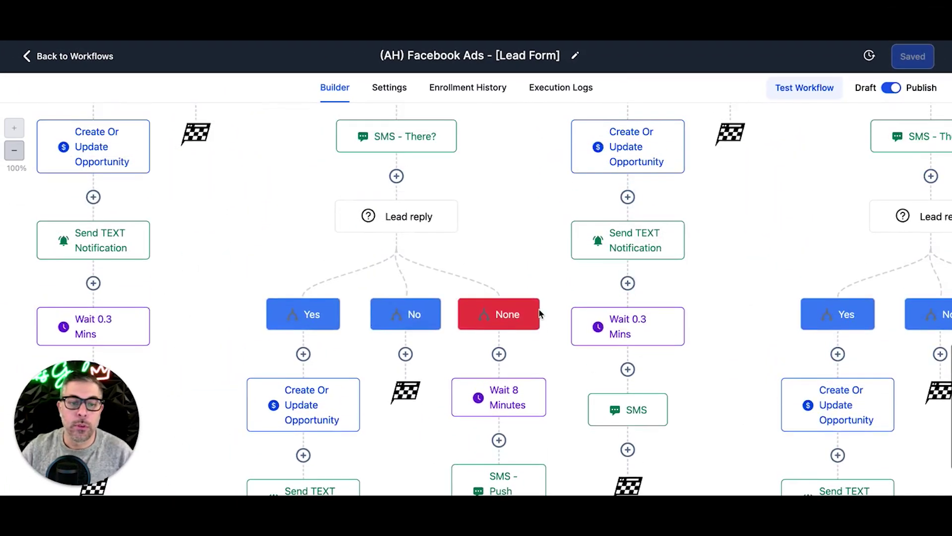
scroll(539, 314, up, 8)
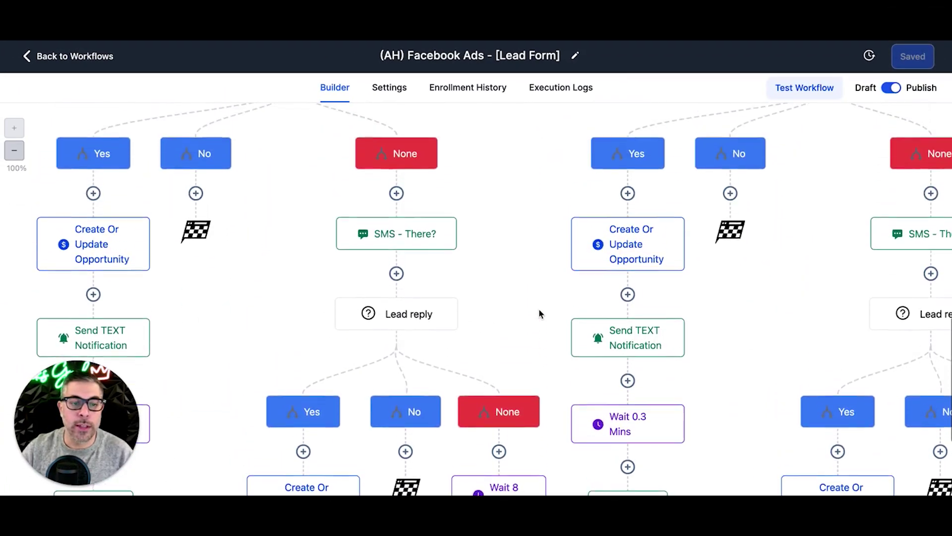
scroll(426, 224, up, 3)
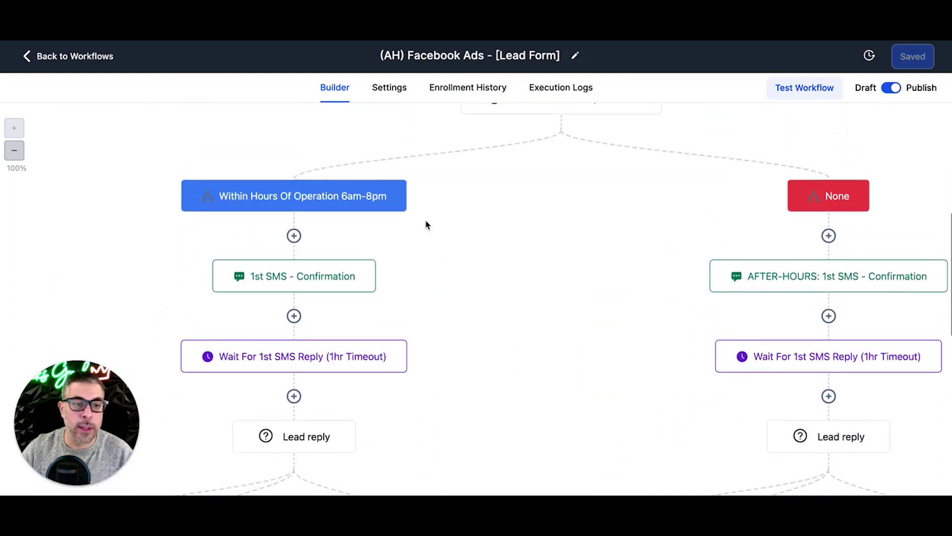
scroll(622, 231, down, 2)
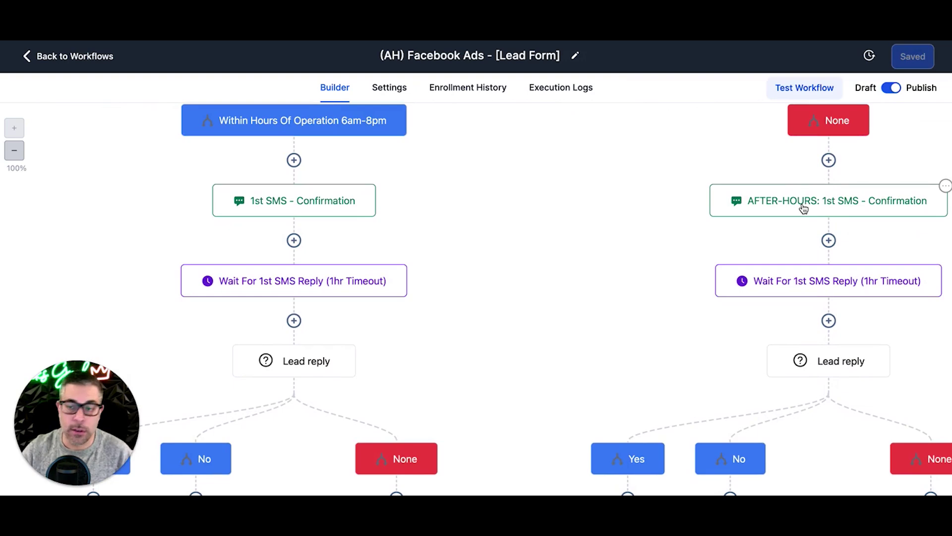
click(841, 211)
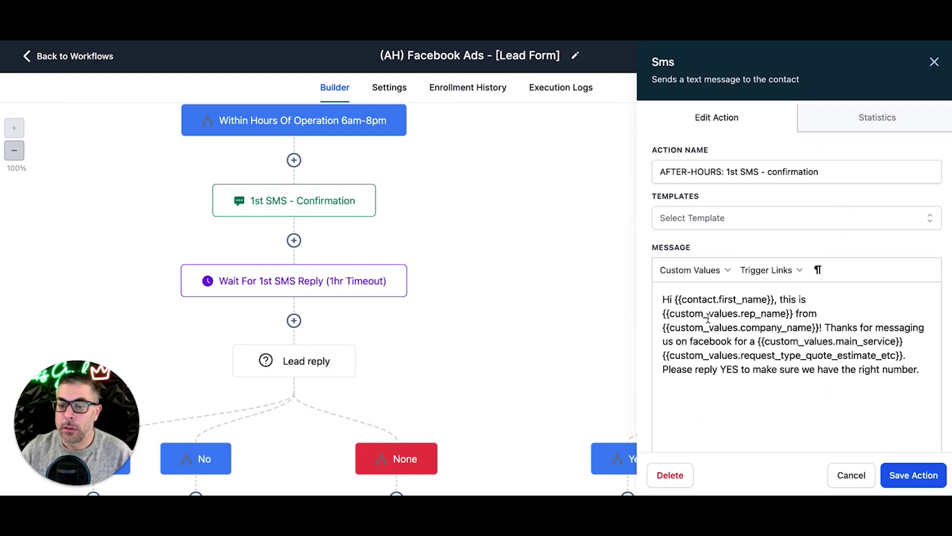
click(849, 475)
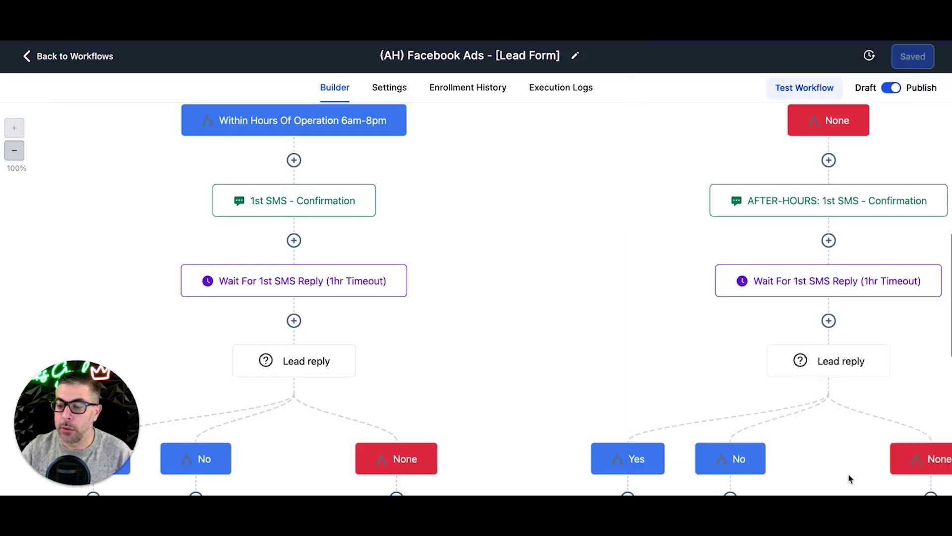
scroll(685, 253, down, 5)
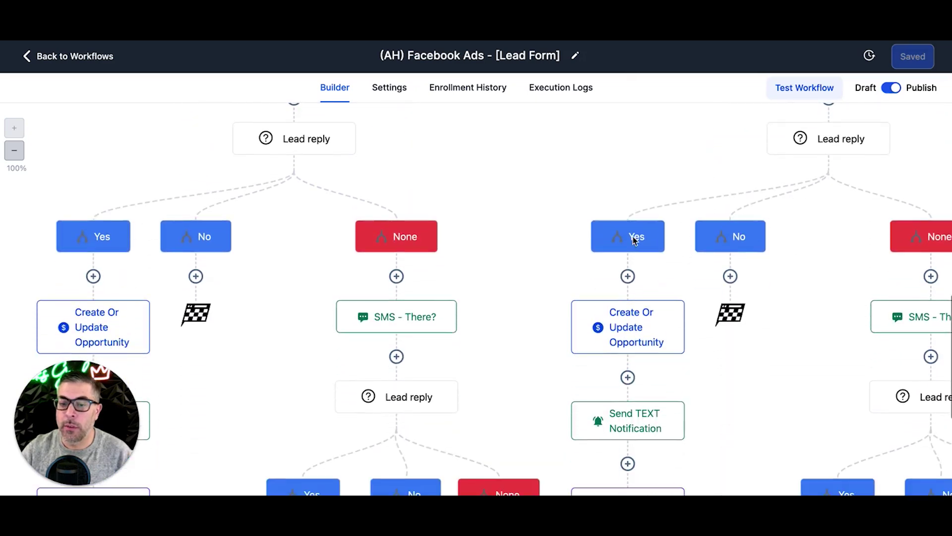
click(680, 404)
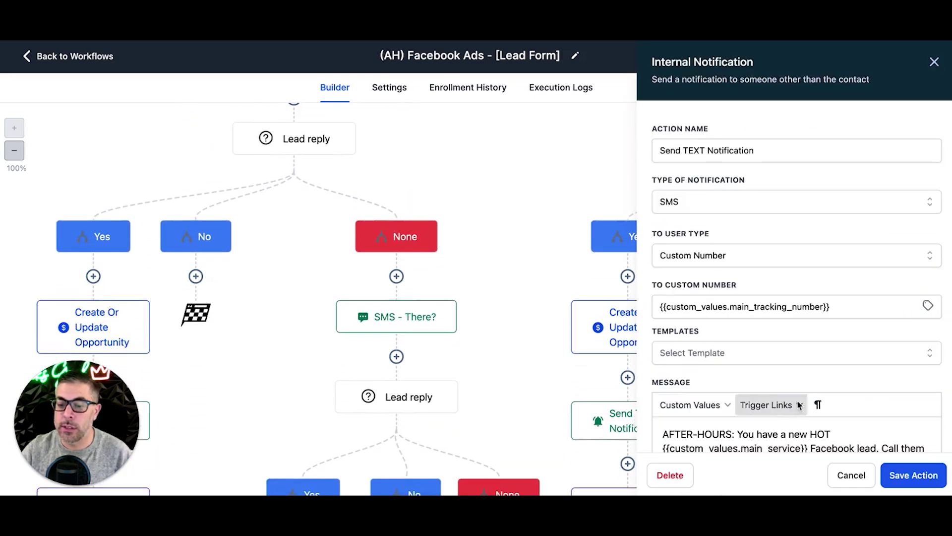
scroll(794, 387, down, 3)
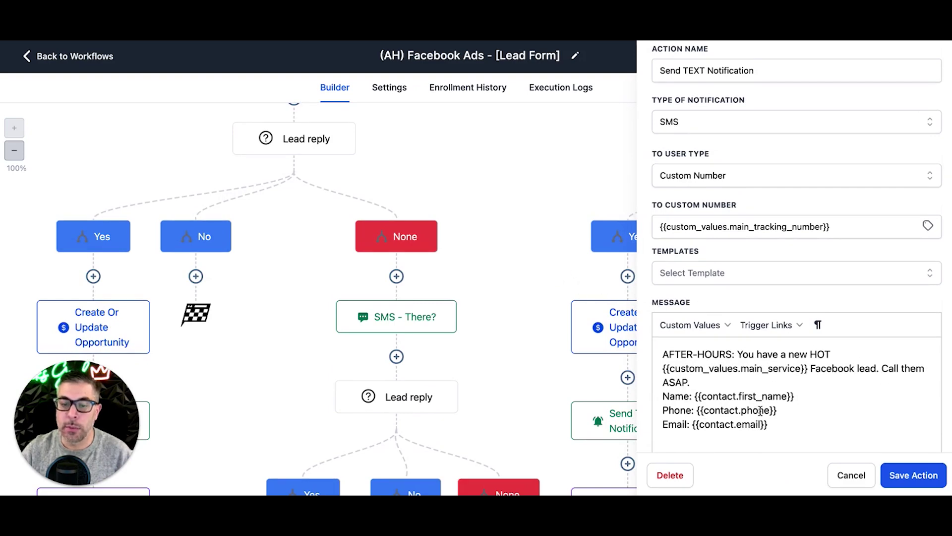
click(851, 474)
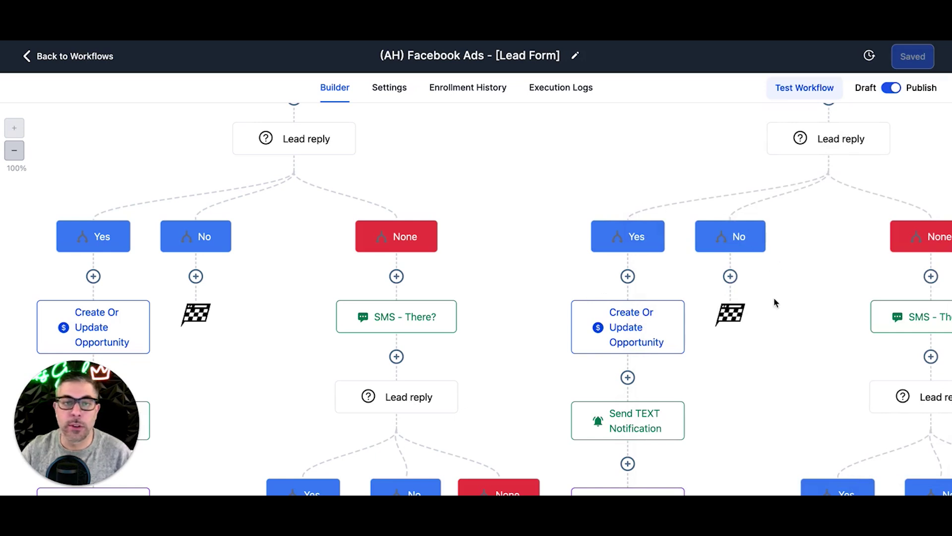
scroll(783, 300, right, 3)
scroll(783, 299, down, 1)
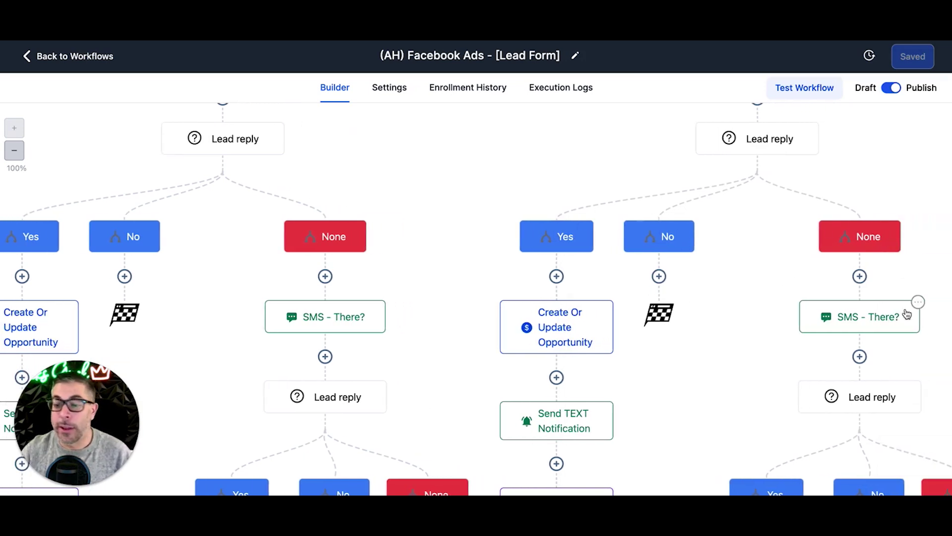
scroll(905, 314, down, 2)
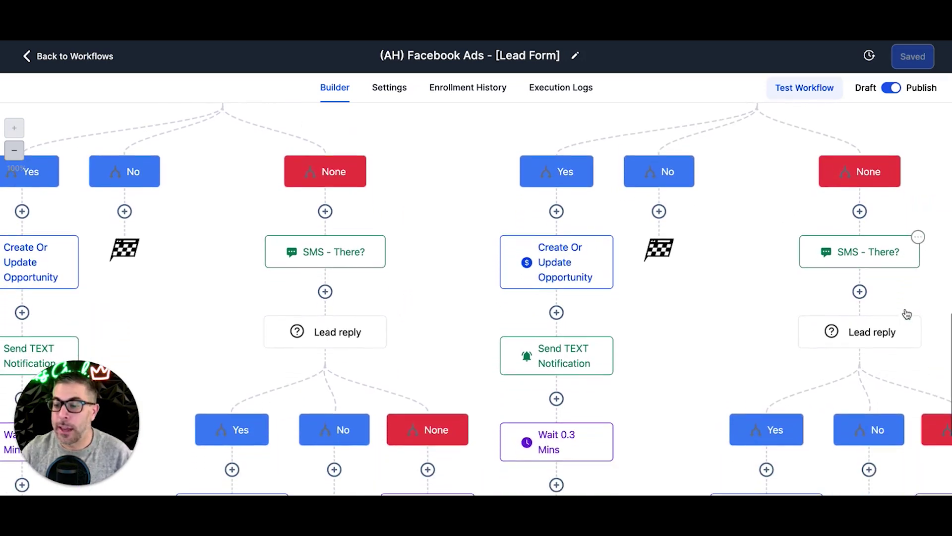
click(864, 252)
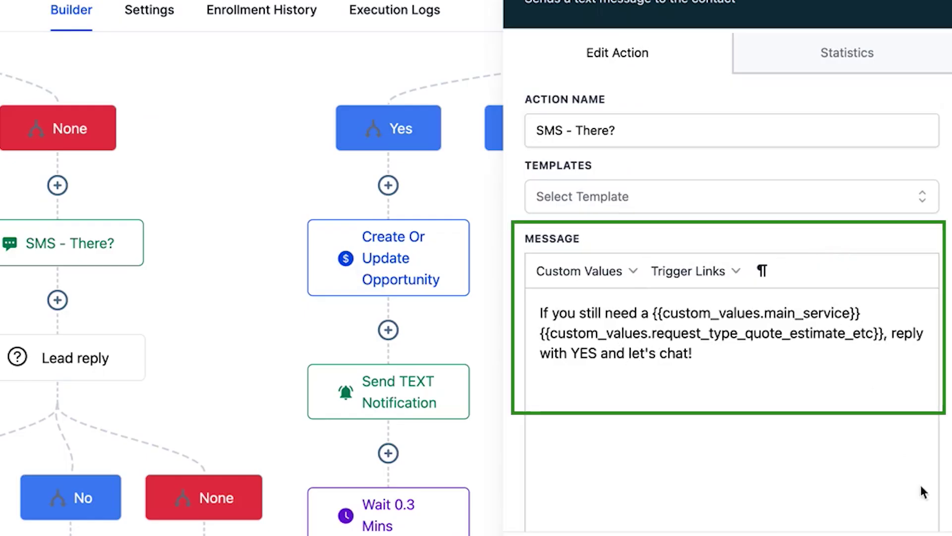
click(818, 486)
scroll(754, 317, down, 2)
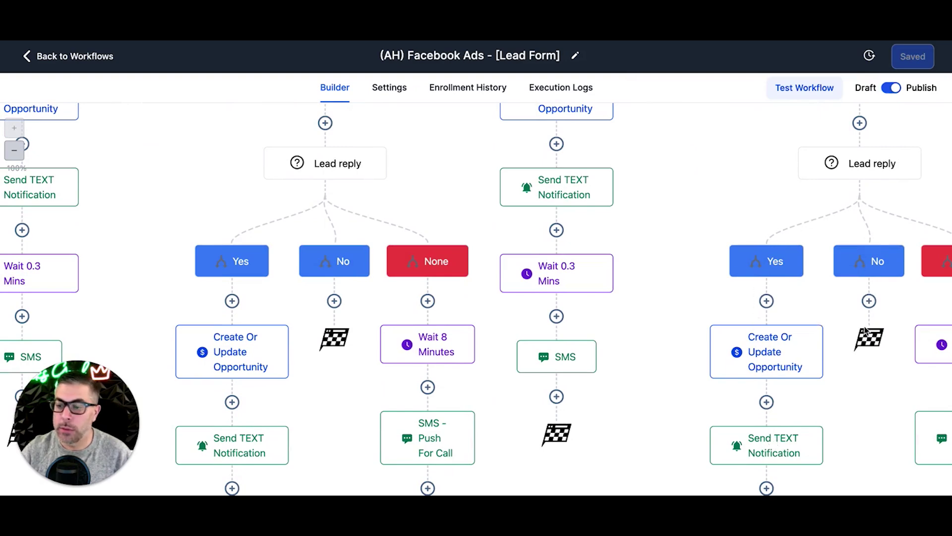
scroll(855, 290, right, 1)
scroll(856, 289, right, 2)
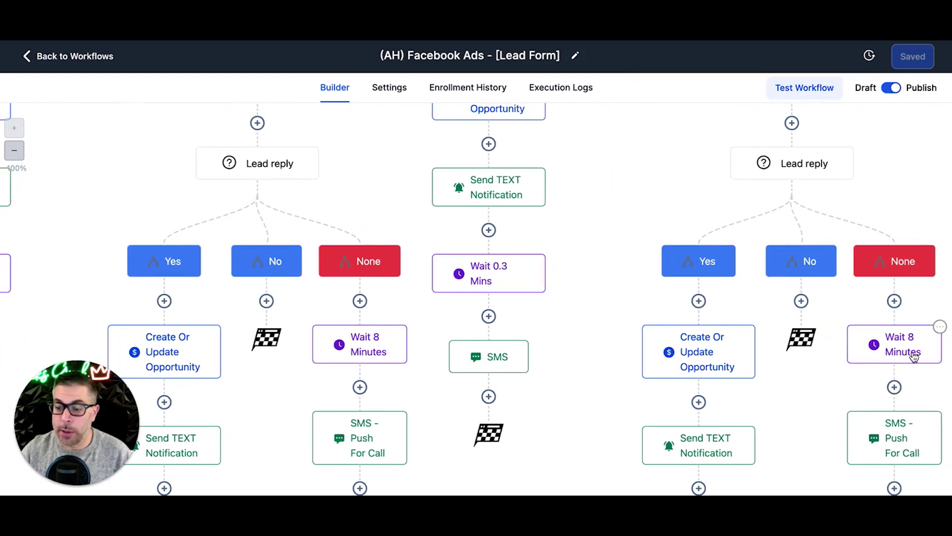
scroll(913, 354, down, 3)
click(908, 338)
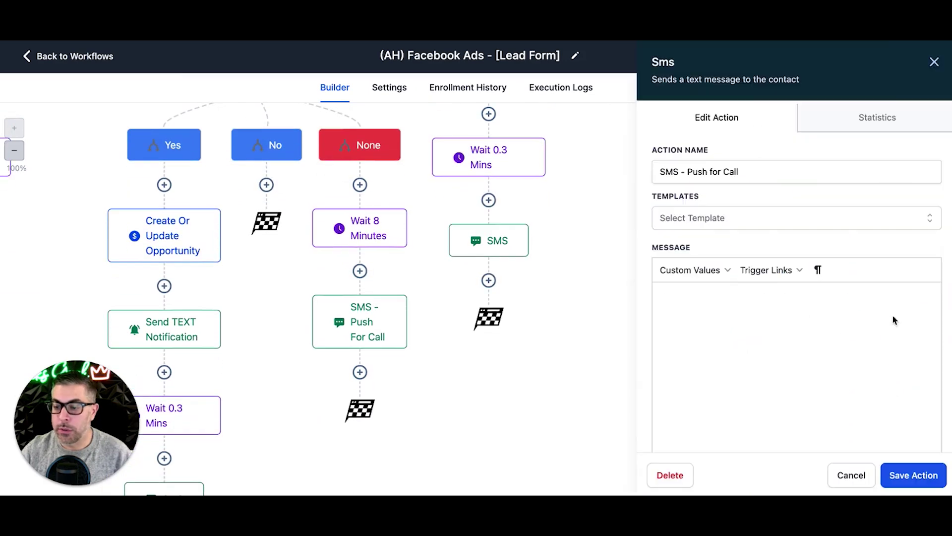
click(849, 474)
scroll(557, 336, up, 10)
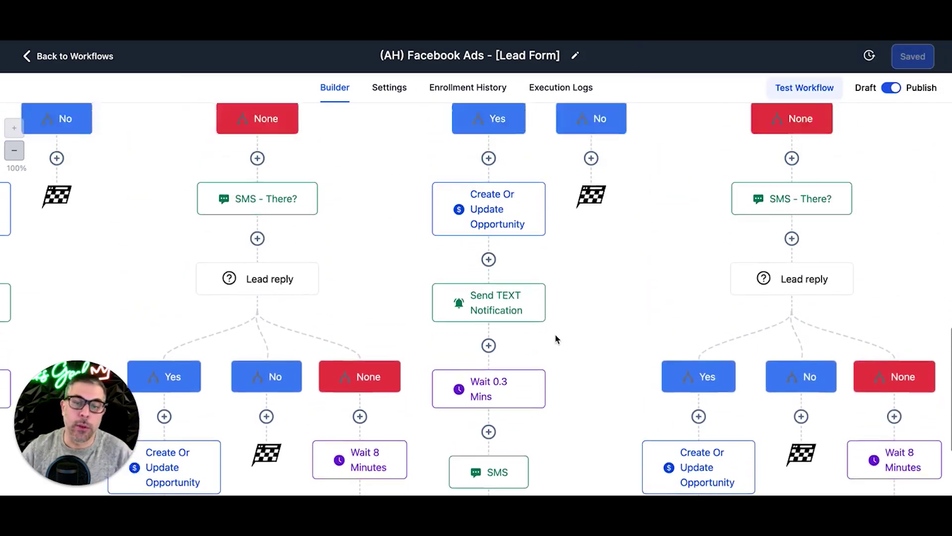
scroll(556, 338, right, 2)
scroll(445, 272, up, 15)
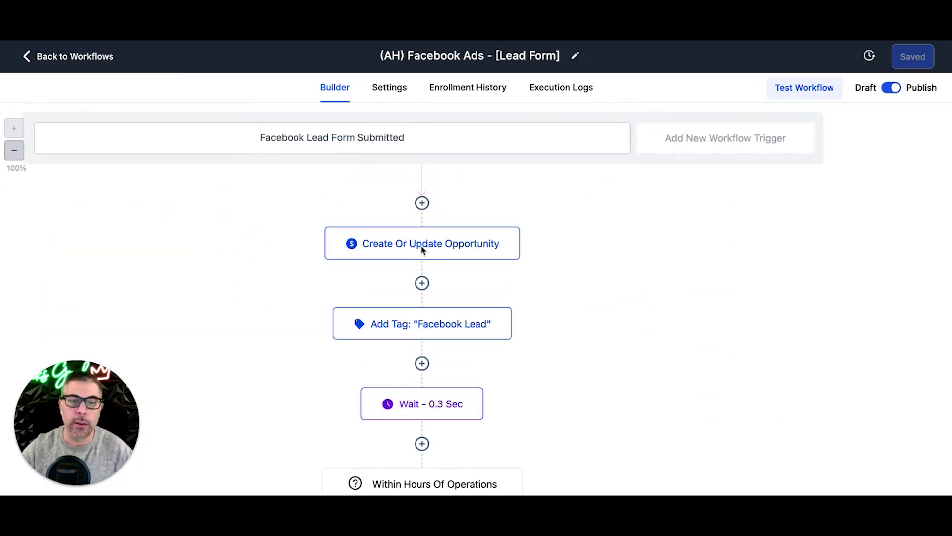
Step: Leave the Lead Form workflow for the workflows list
click(47, 59)
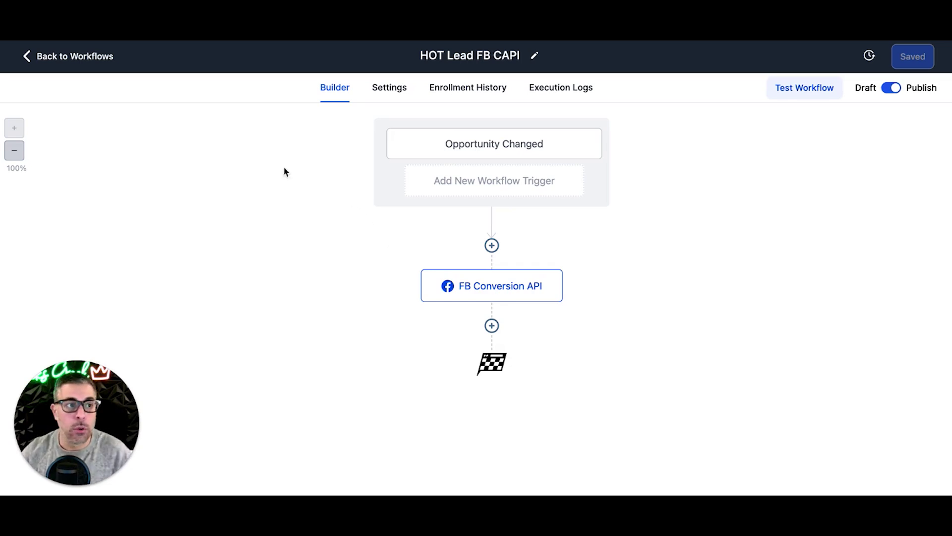
click(94, 59)
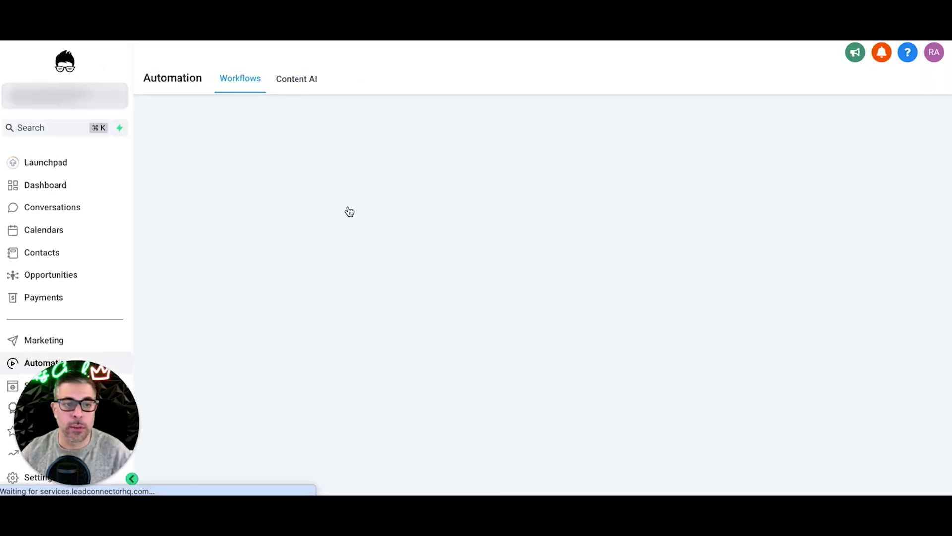